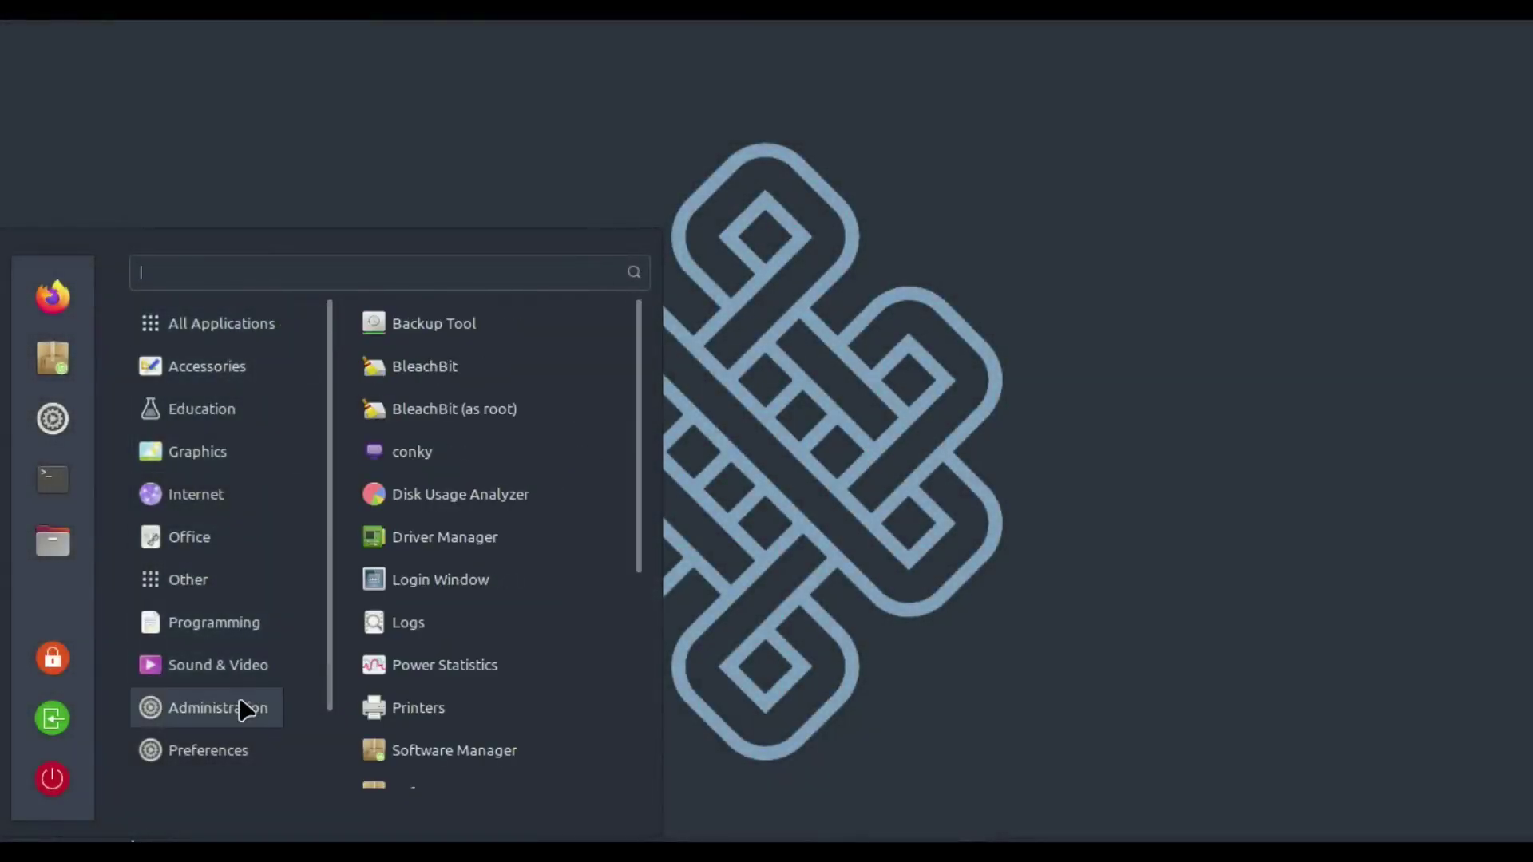
- Launch Timeshift from Administration with the administrator password, then glance at the extra-options menu and dismiss it
scroll(537, 585, down, 6)
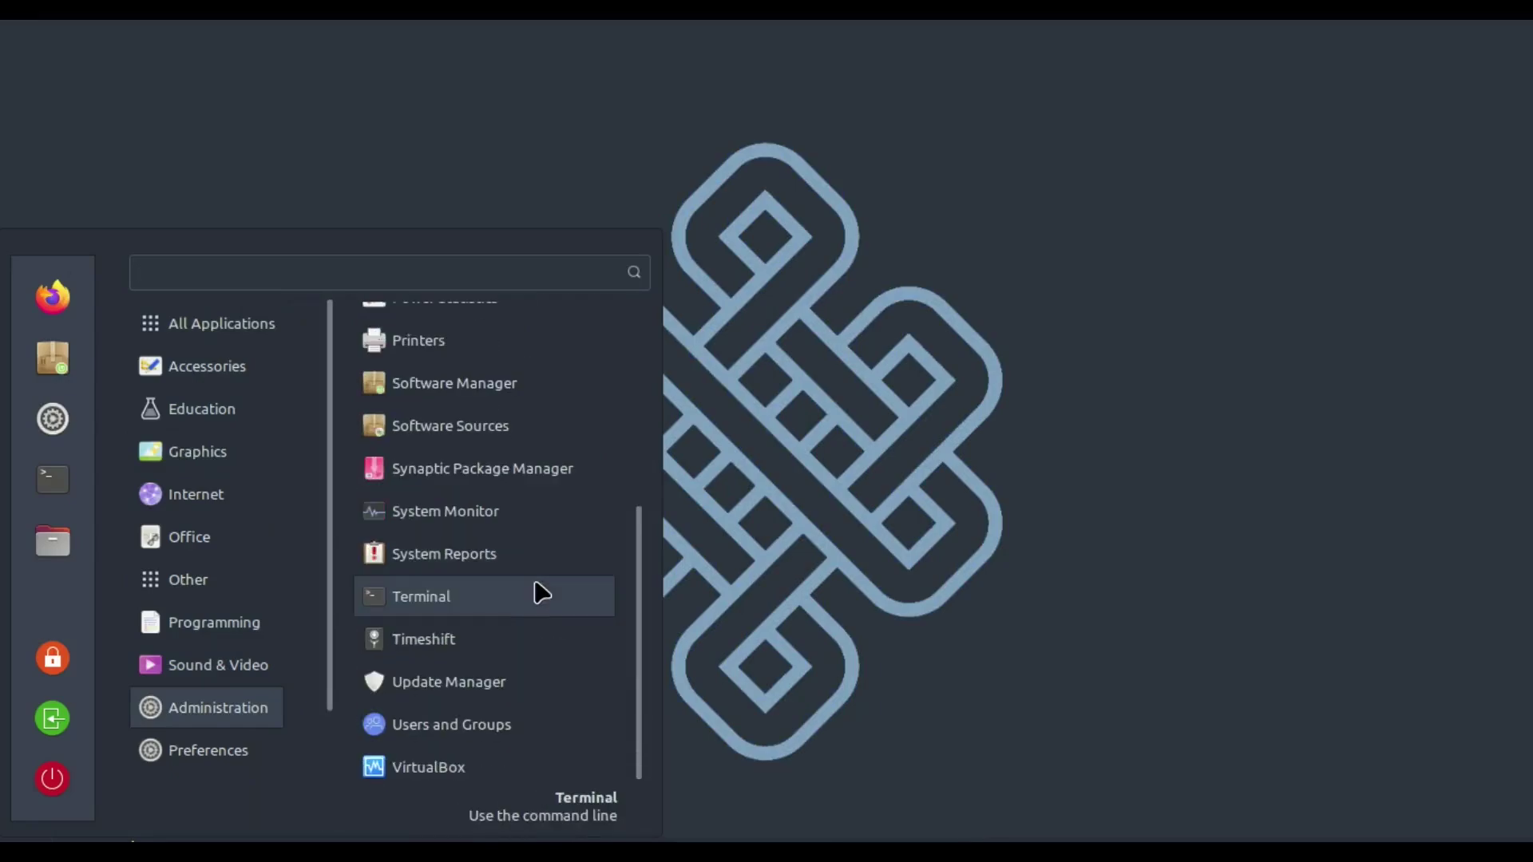
click(423, 640)
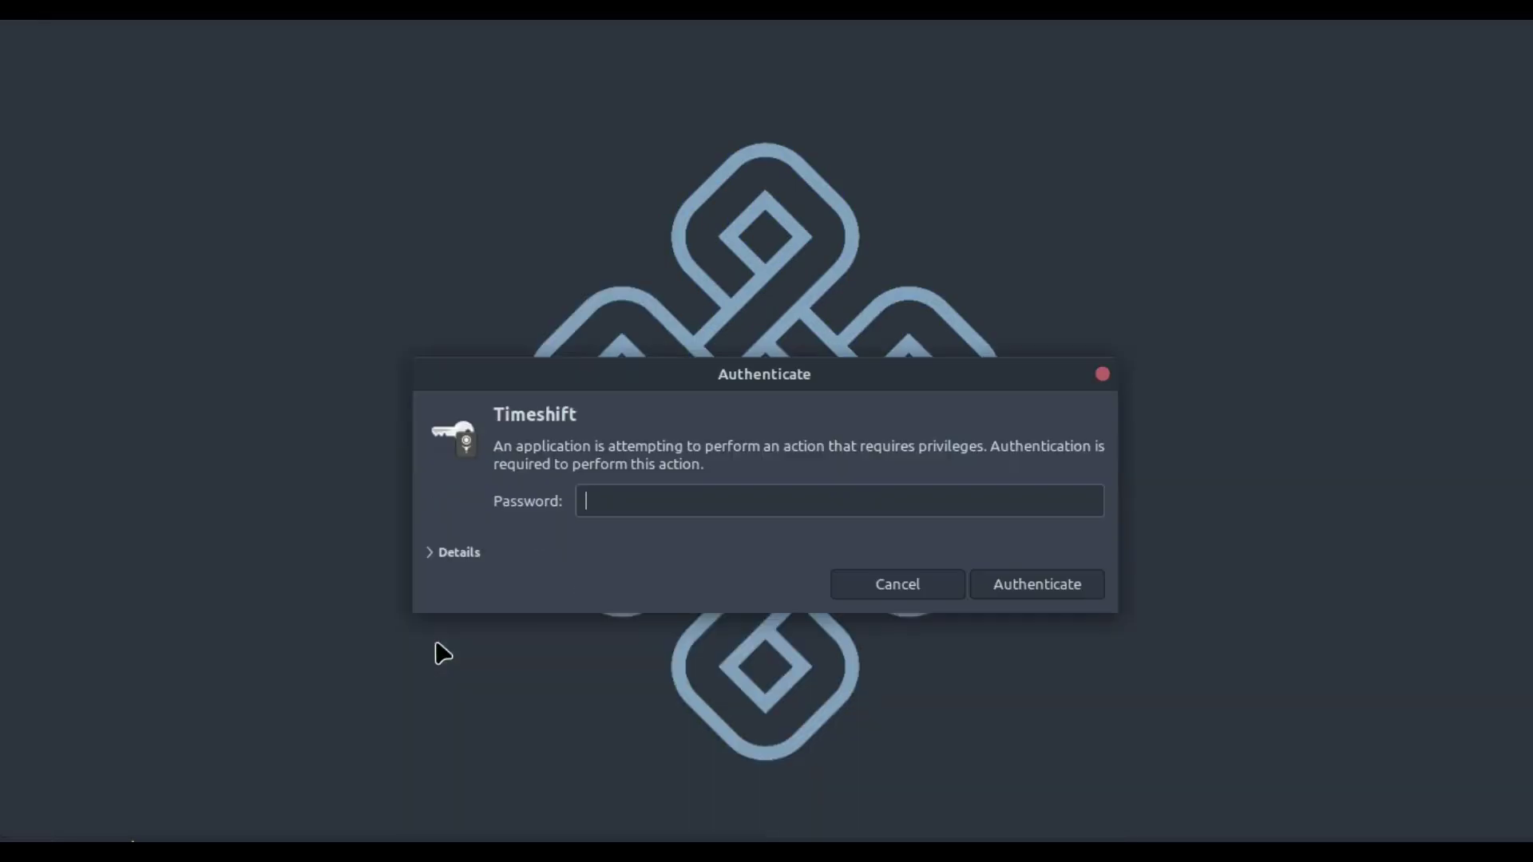
text(****)
click(1035, 594)
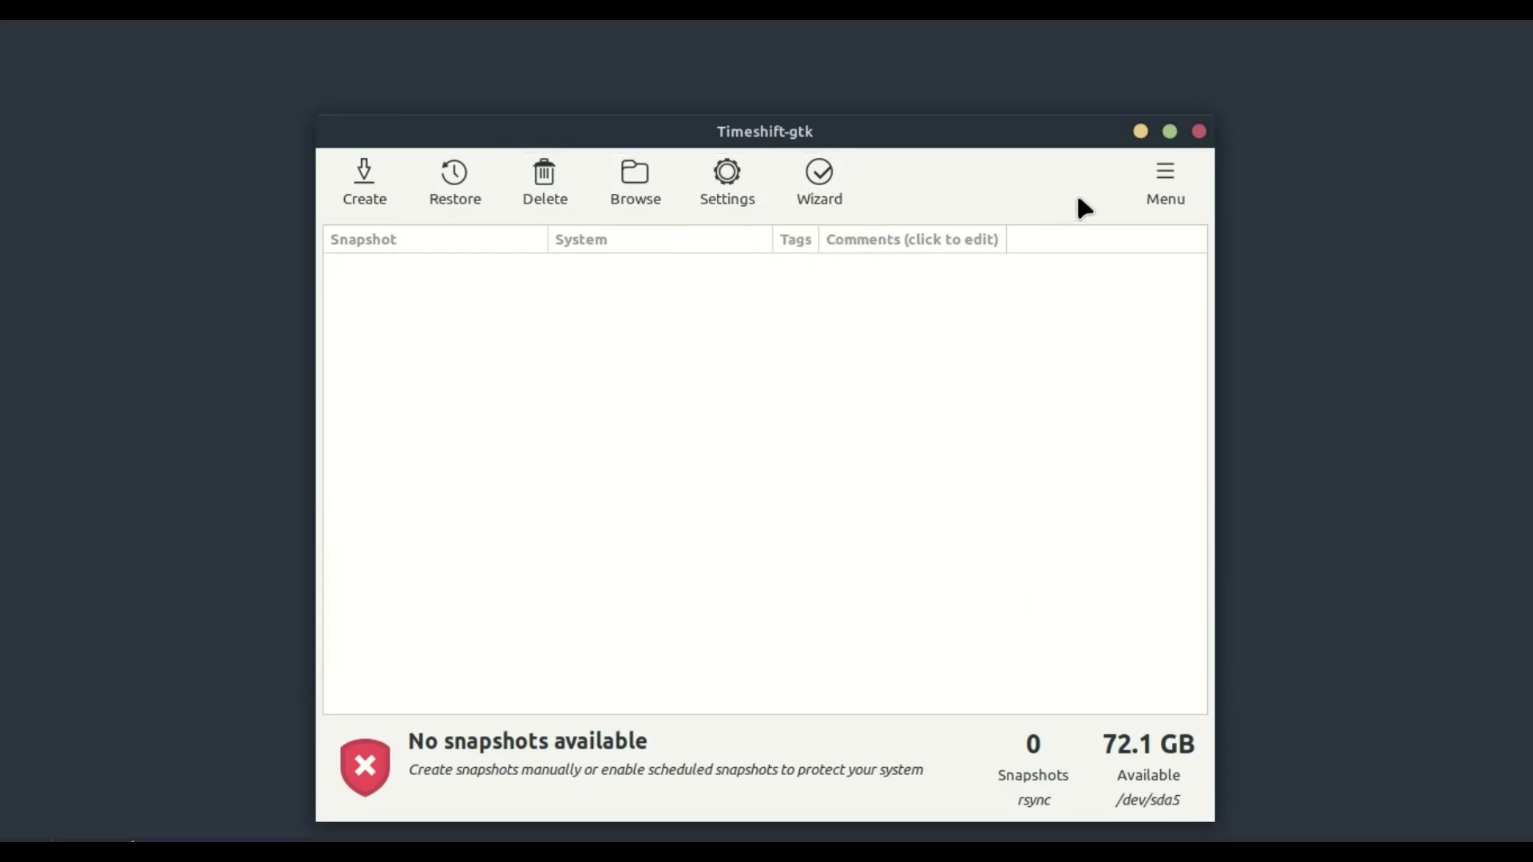
click(1170, 194)
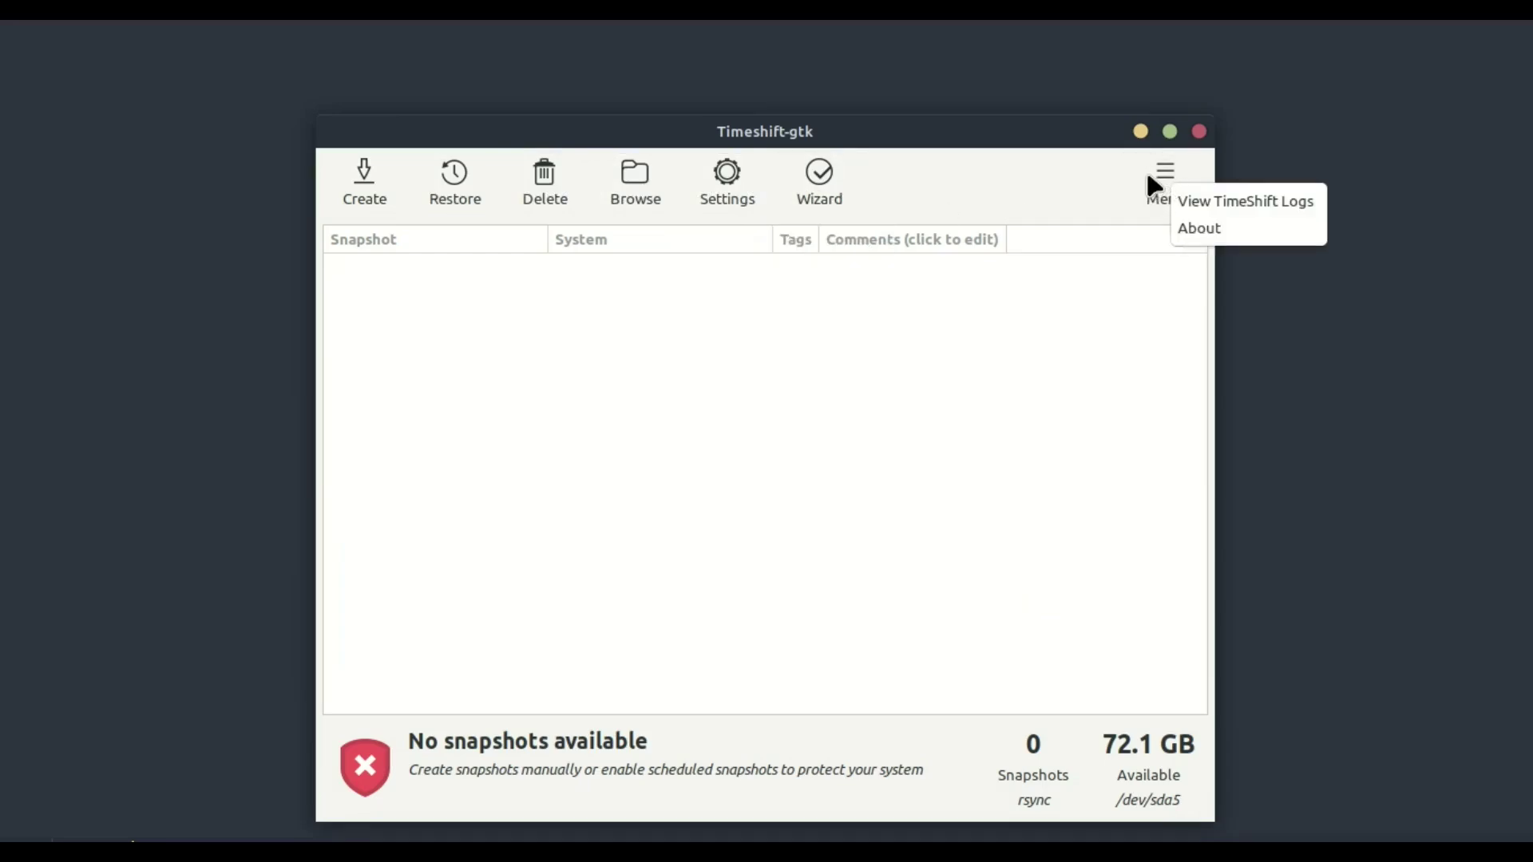
click(1147, 178)
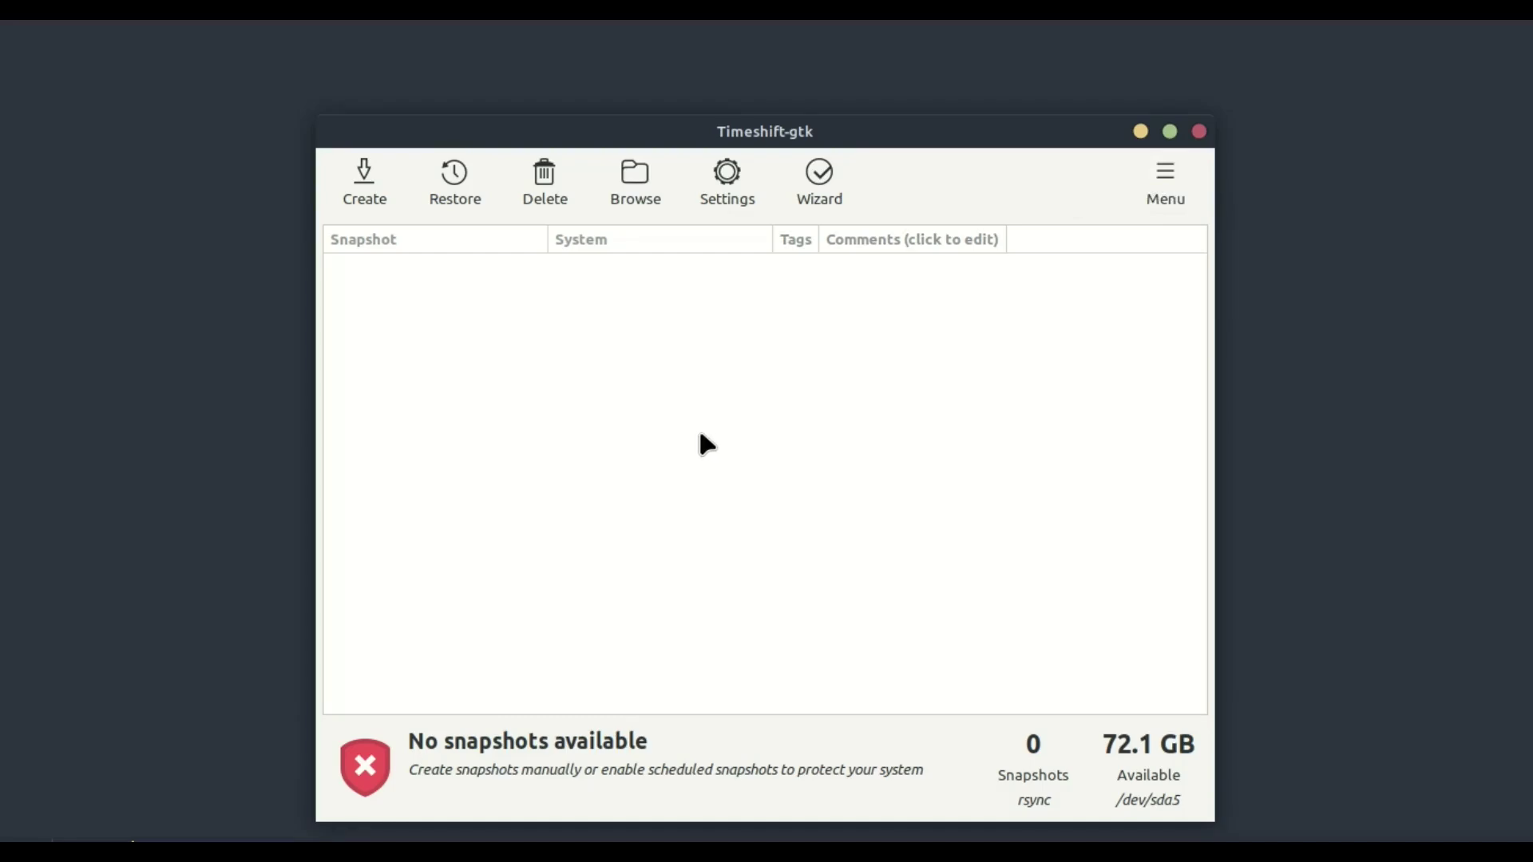
- Start the setup wizard and keep RSYNC as the snapshot type after reading its help
click(827, 188)
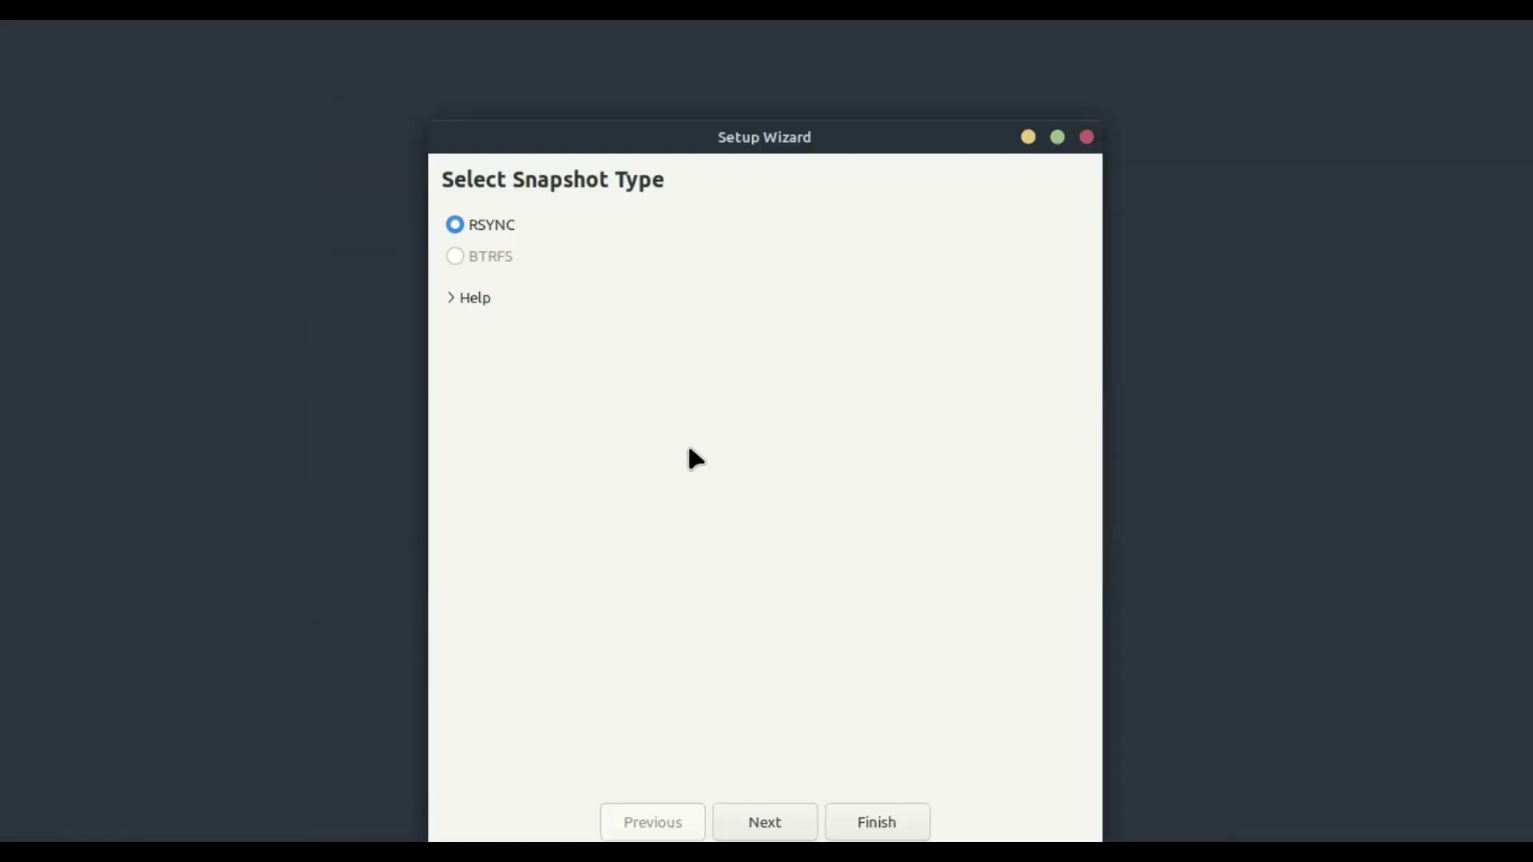
click(473, 300)
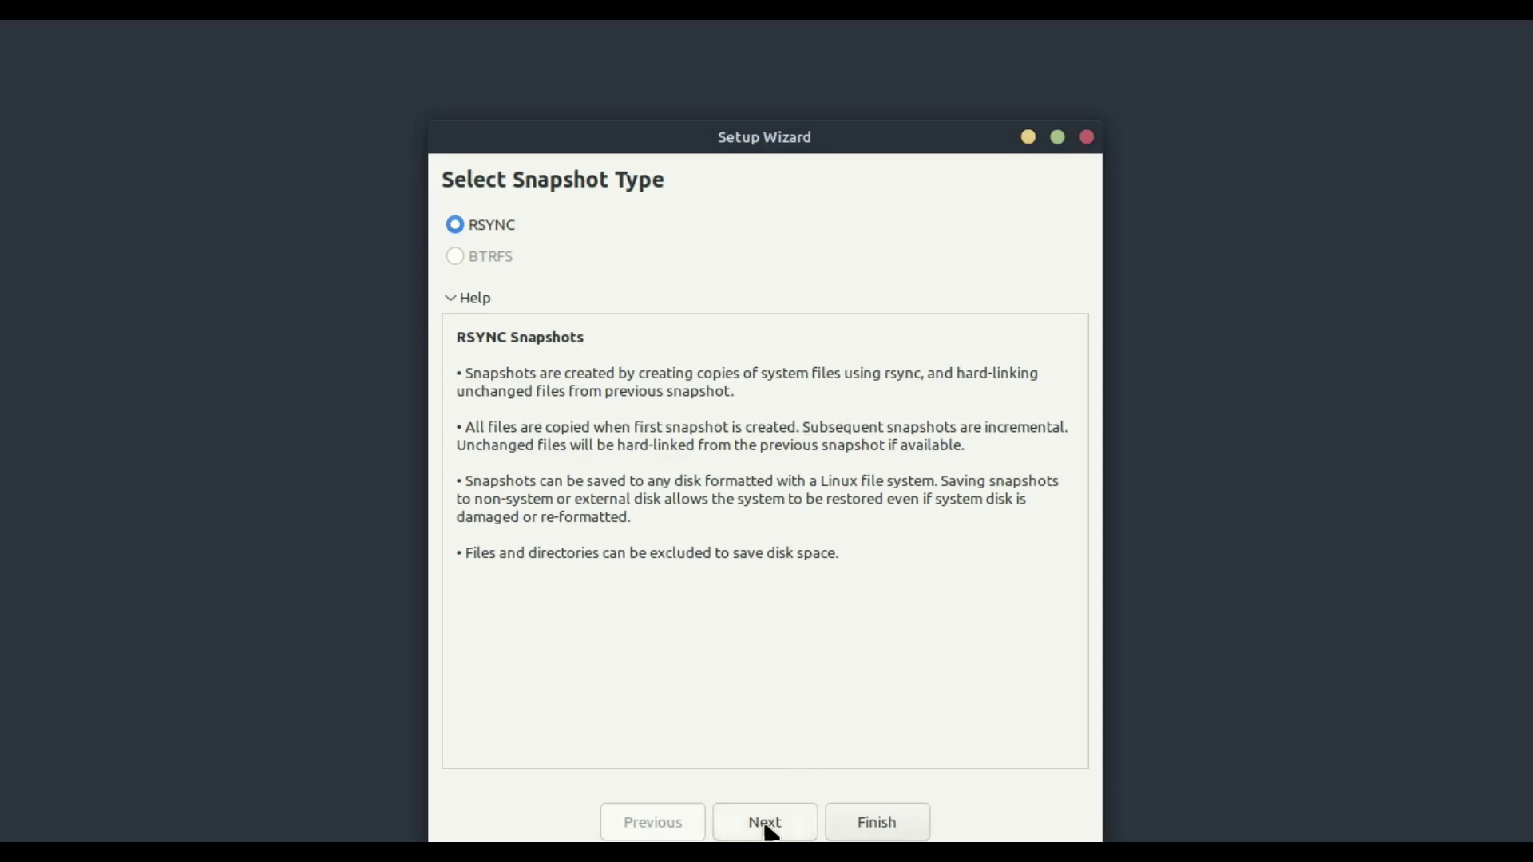
drag(823, 127, 860, 67)
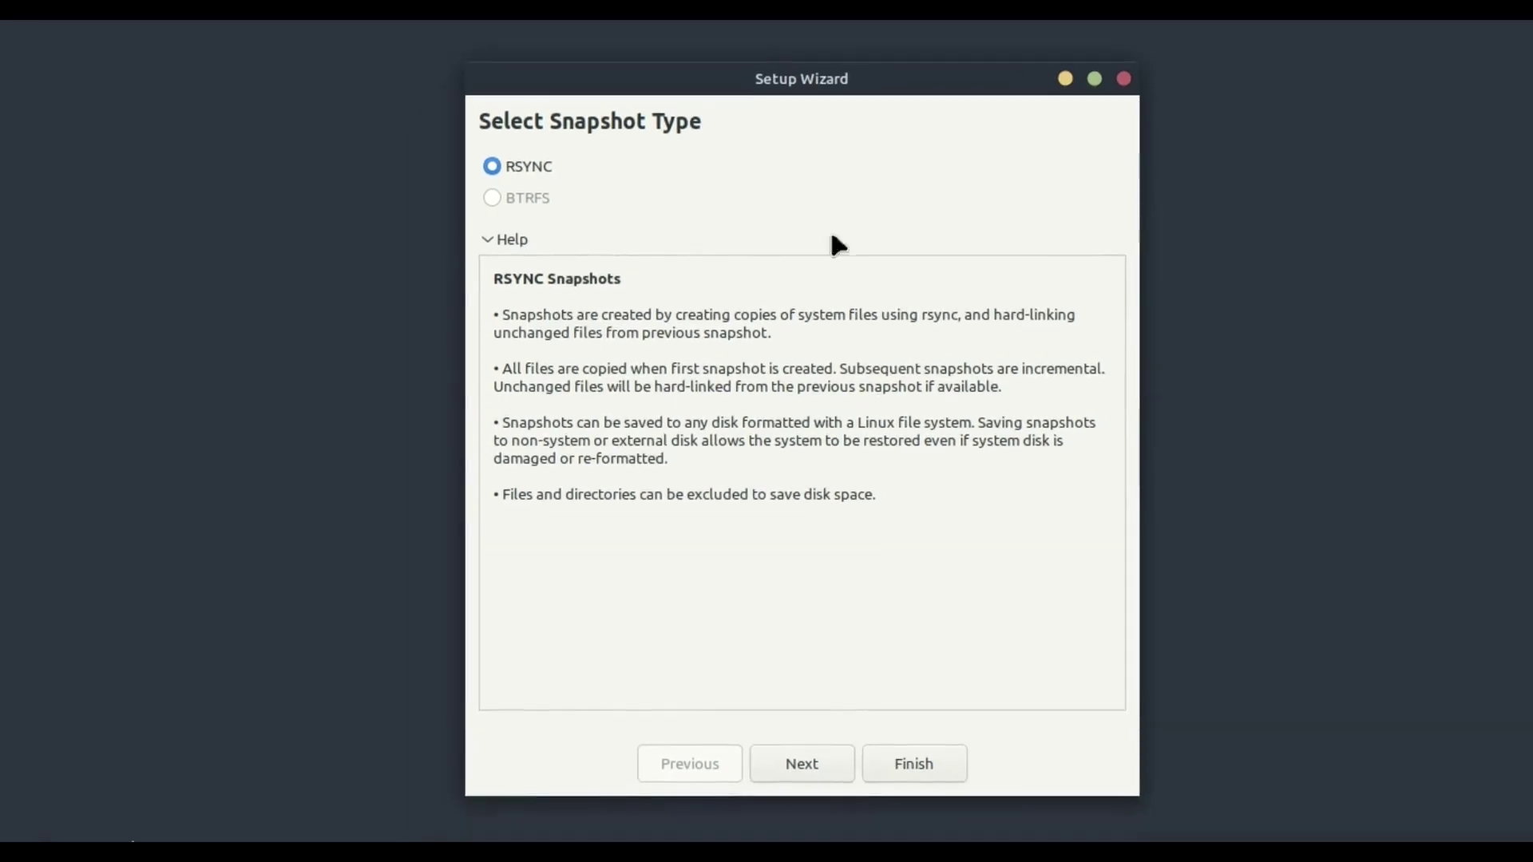
click(802, 770)
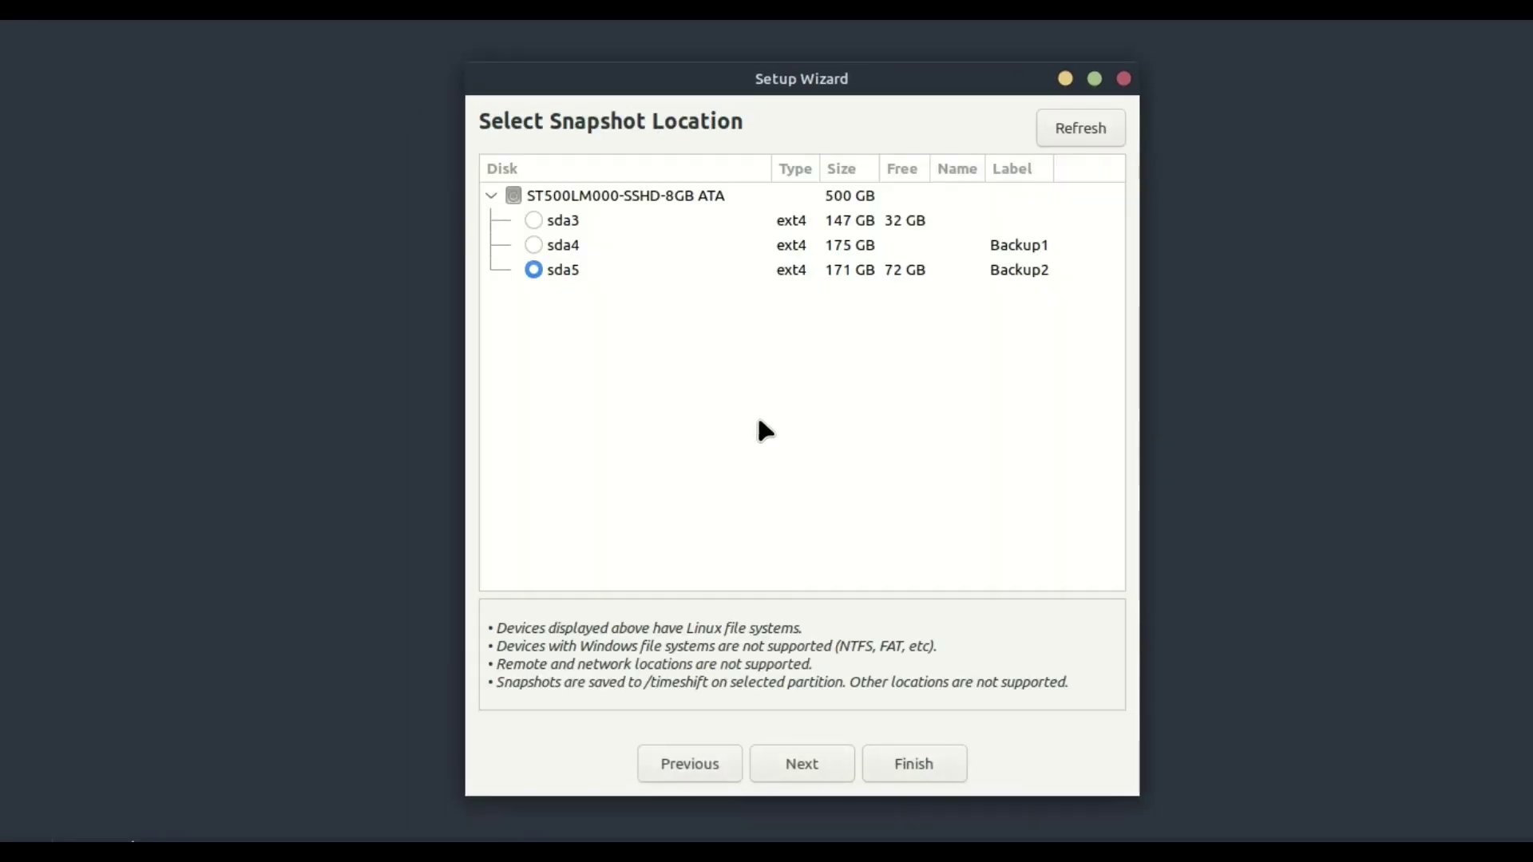
- Choose the sda5 partition labelled Backup2 as the snapshot location
click(551, 222)
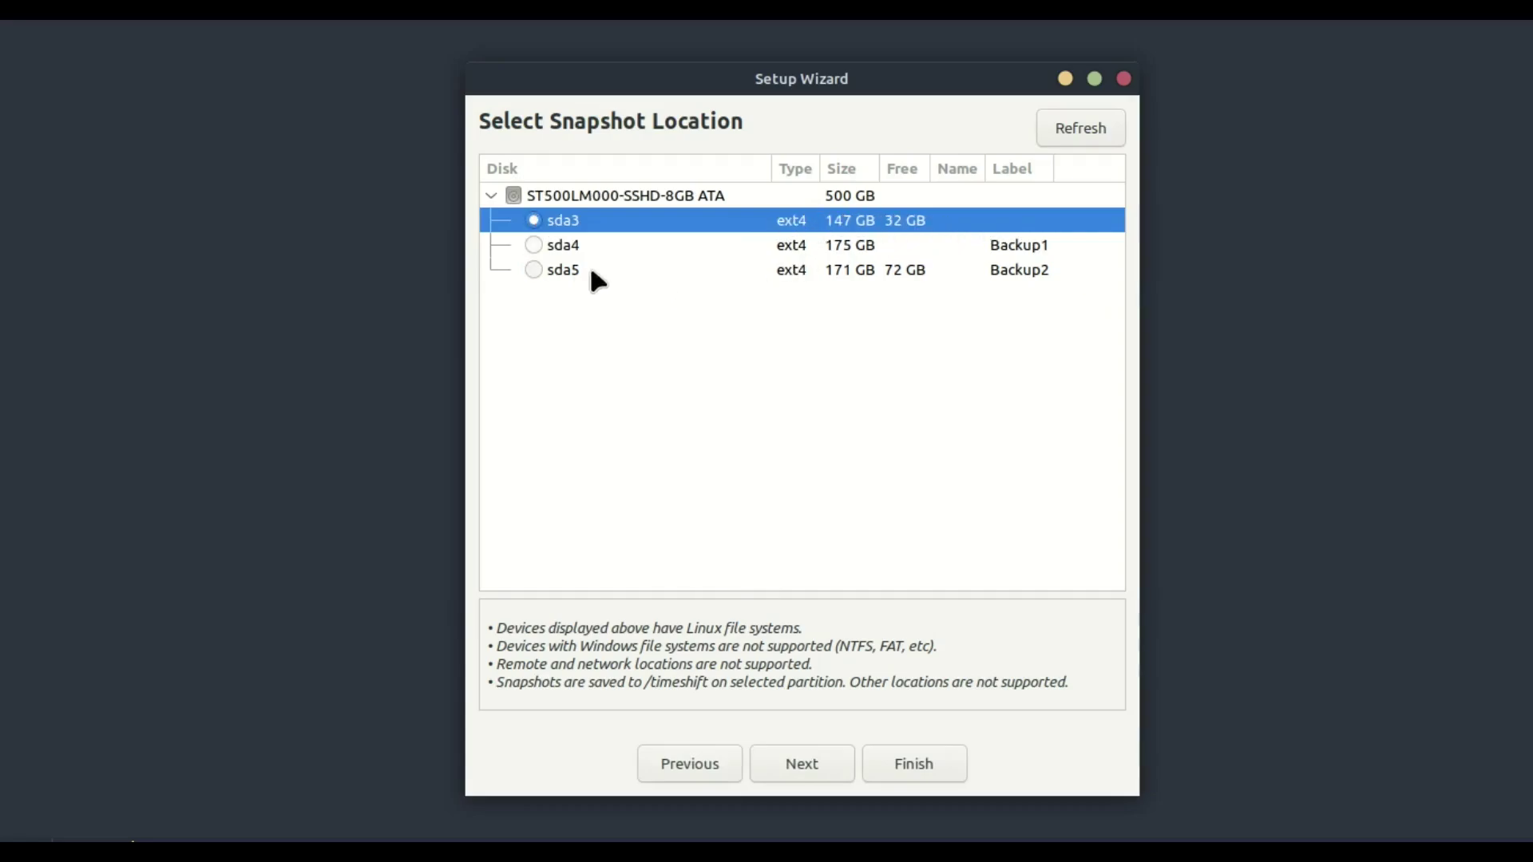
click(535, 246)
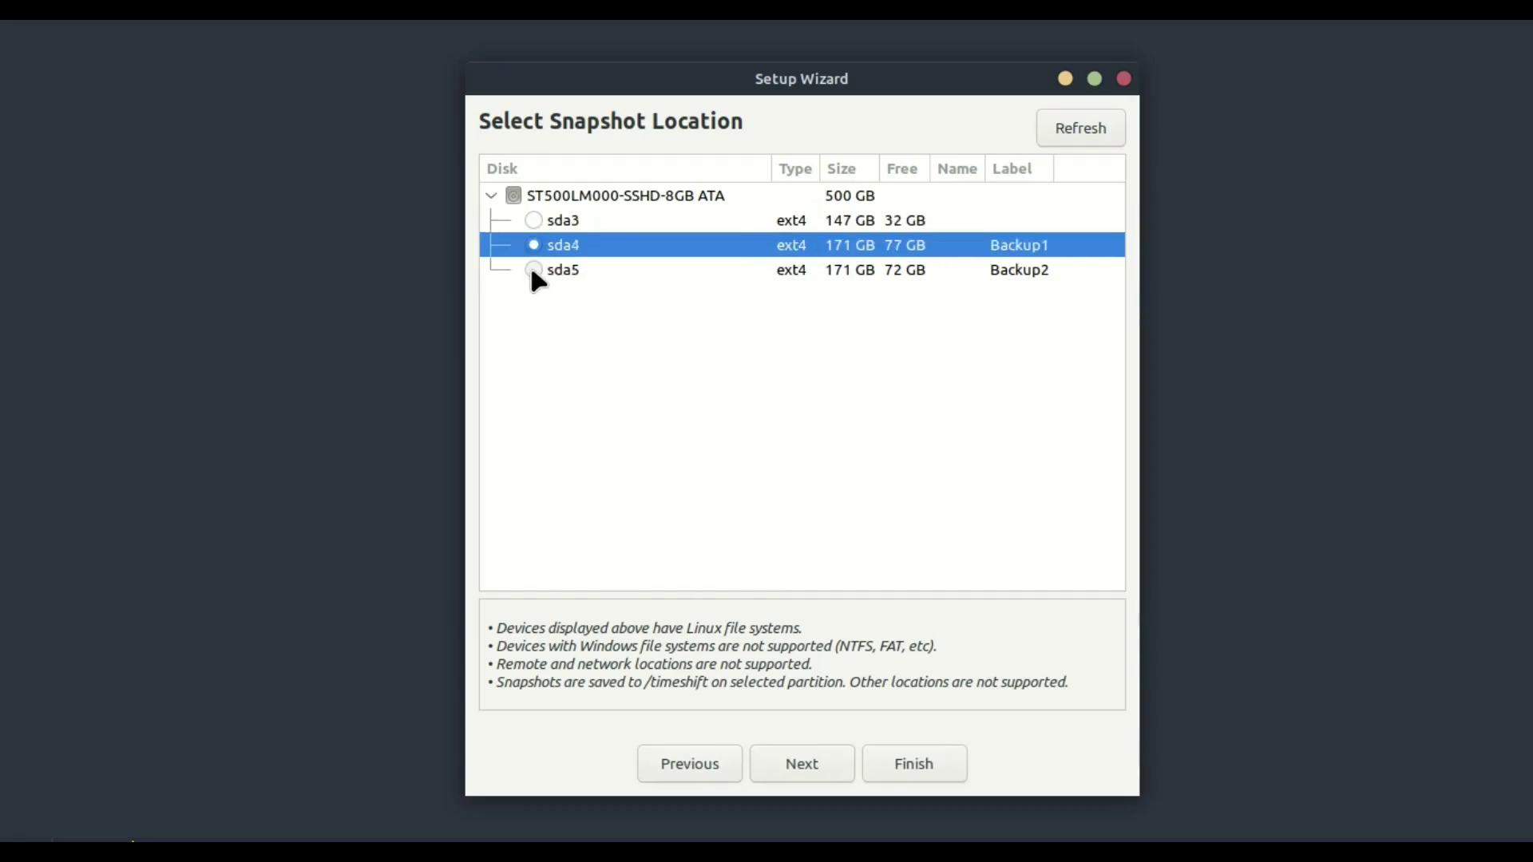
click(531, 268)
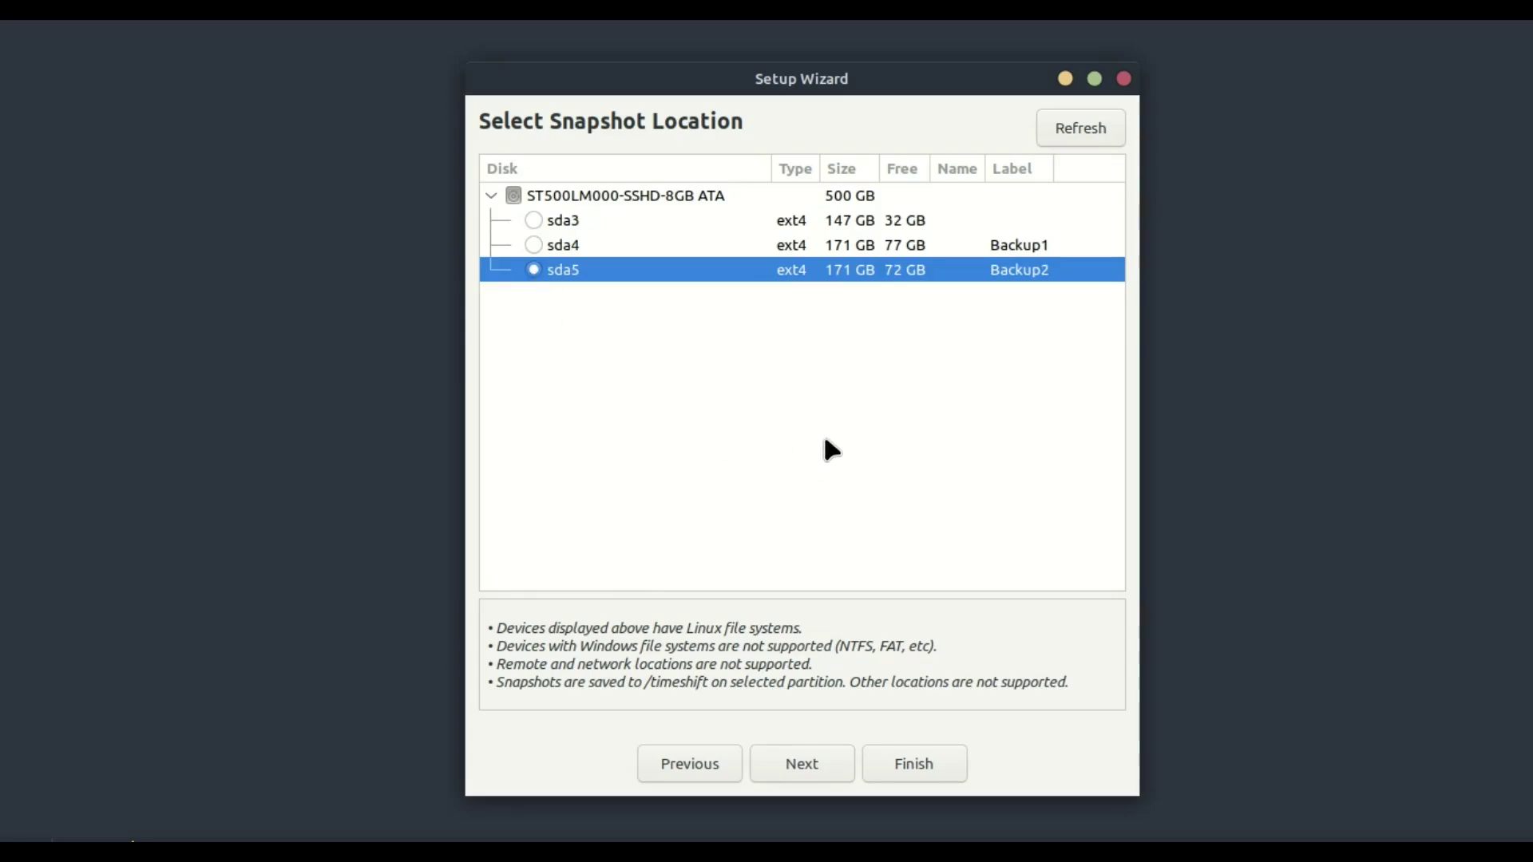
click(803, 766)
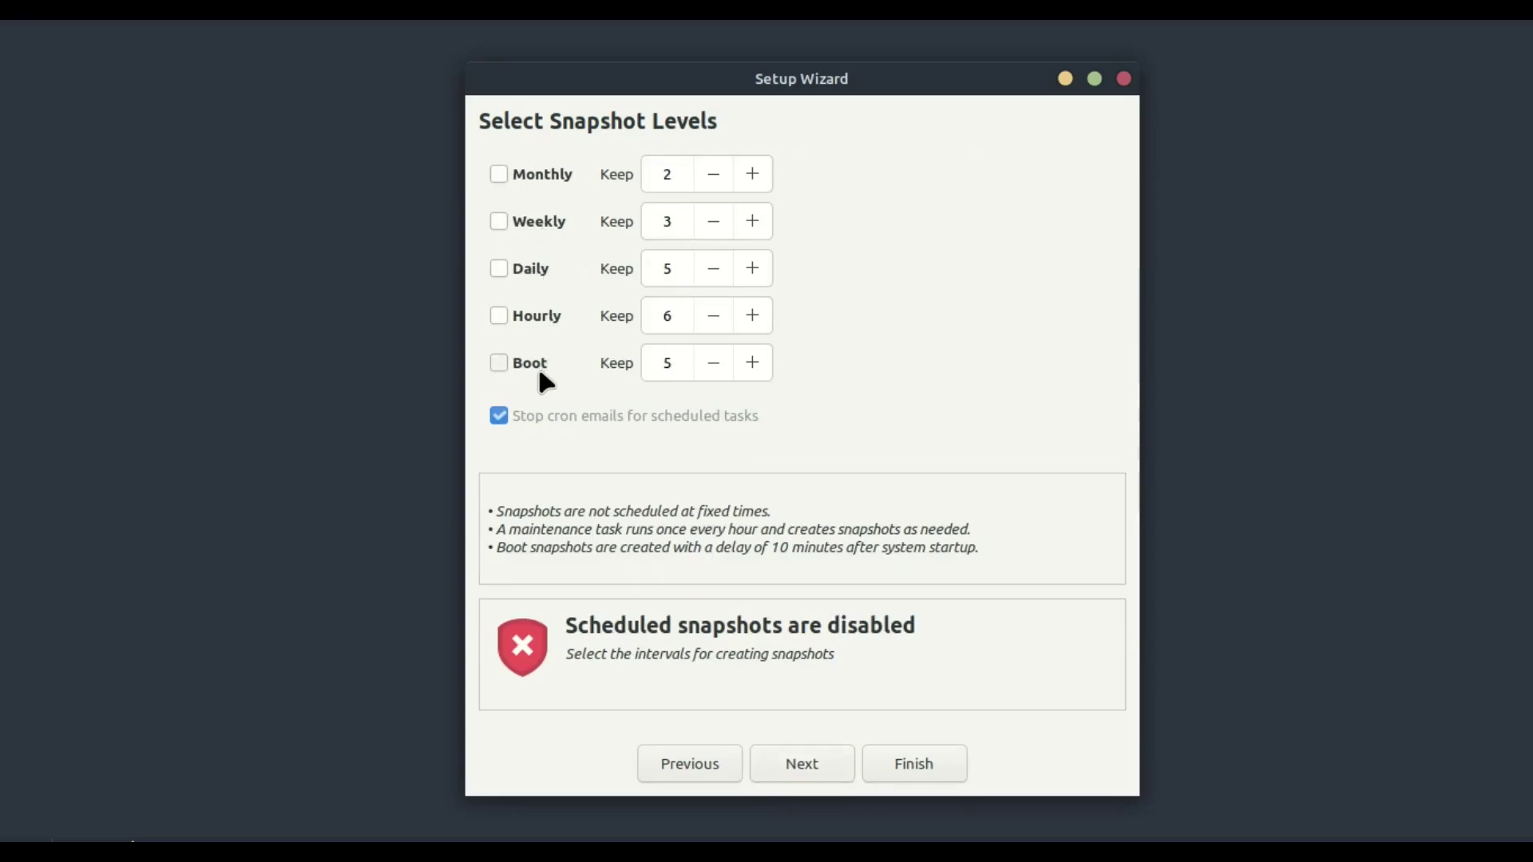
- Turn on Daily scheduled snapshots and lower the Keep count to 3
click(496, 269)
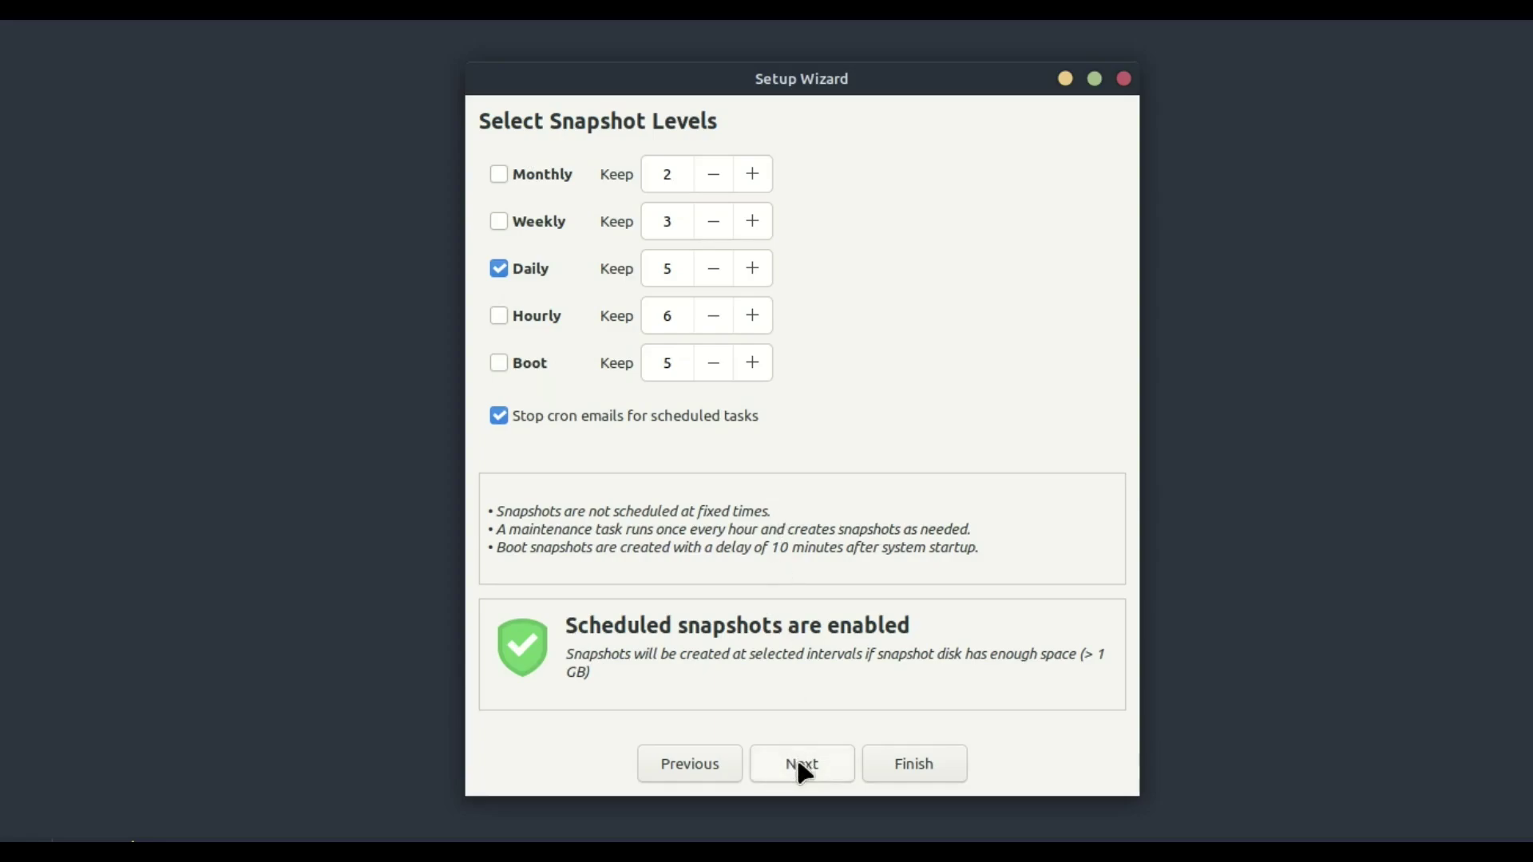
click(713, 269)
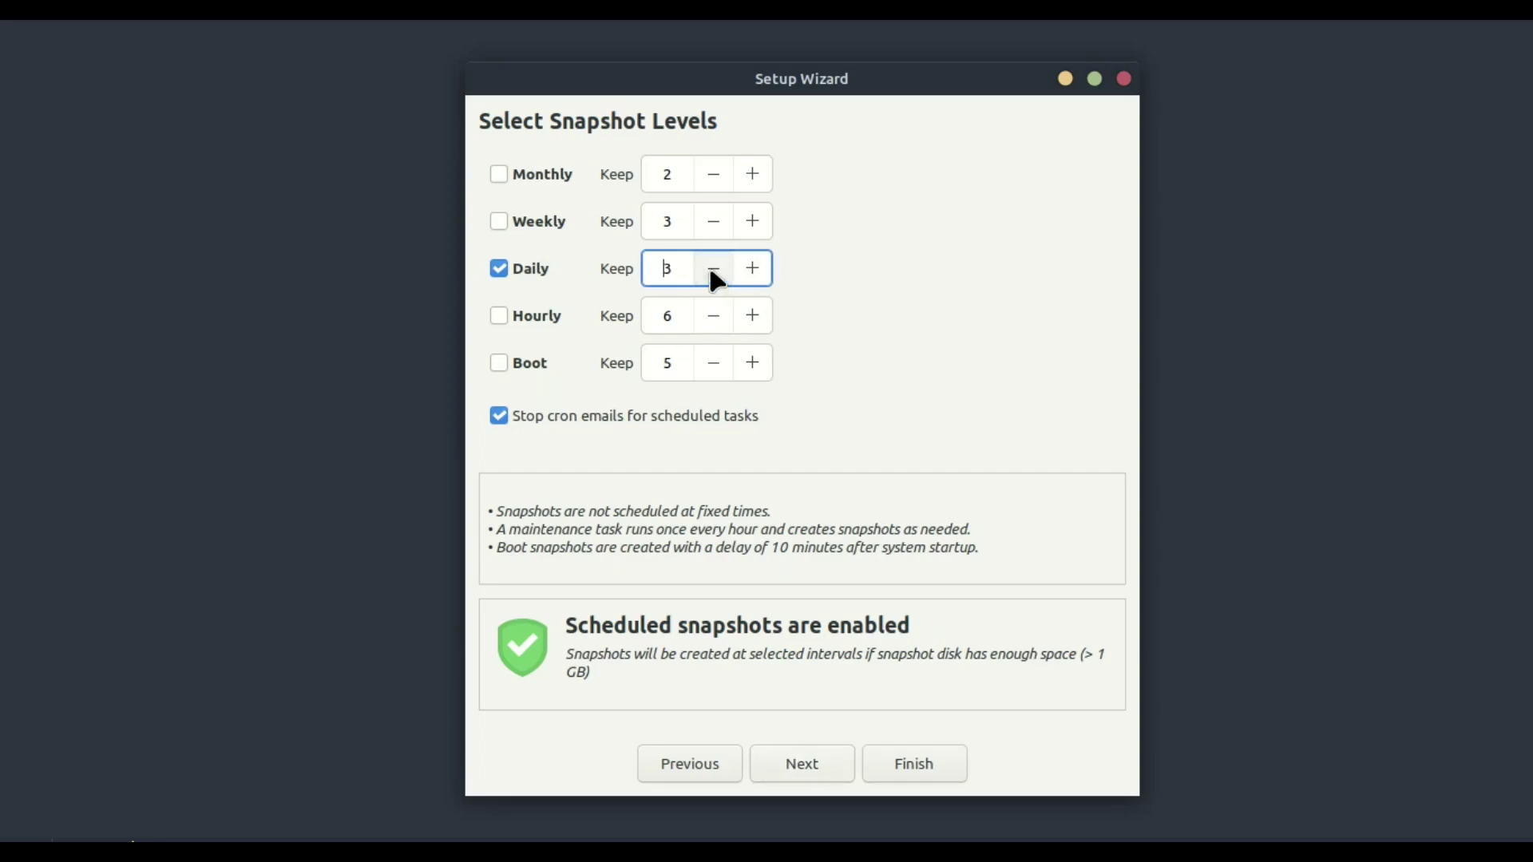
- Include all files from both the user's and root's home folders, reaching Setup Complete
click(800, 769)
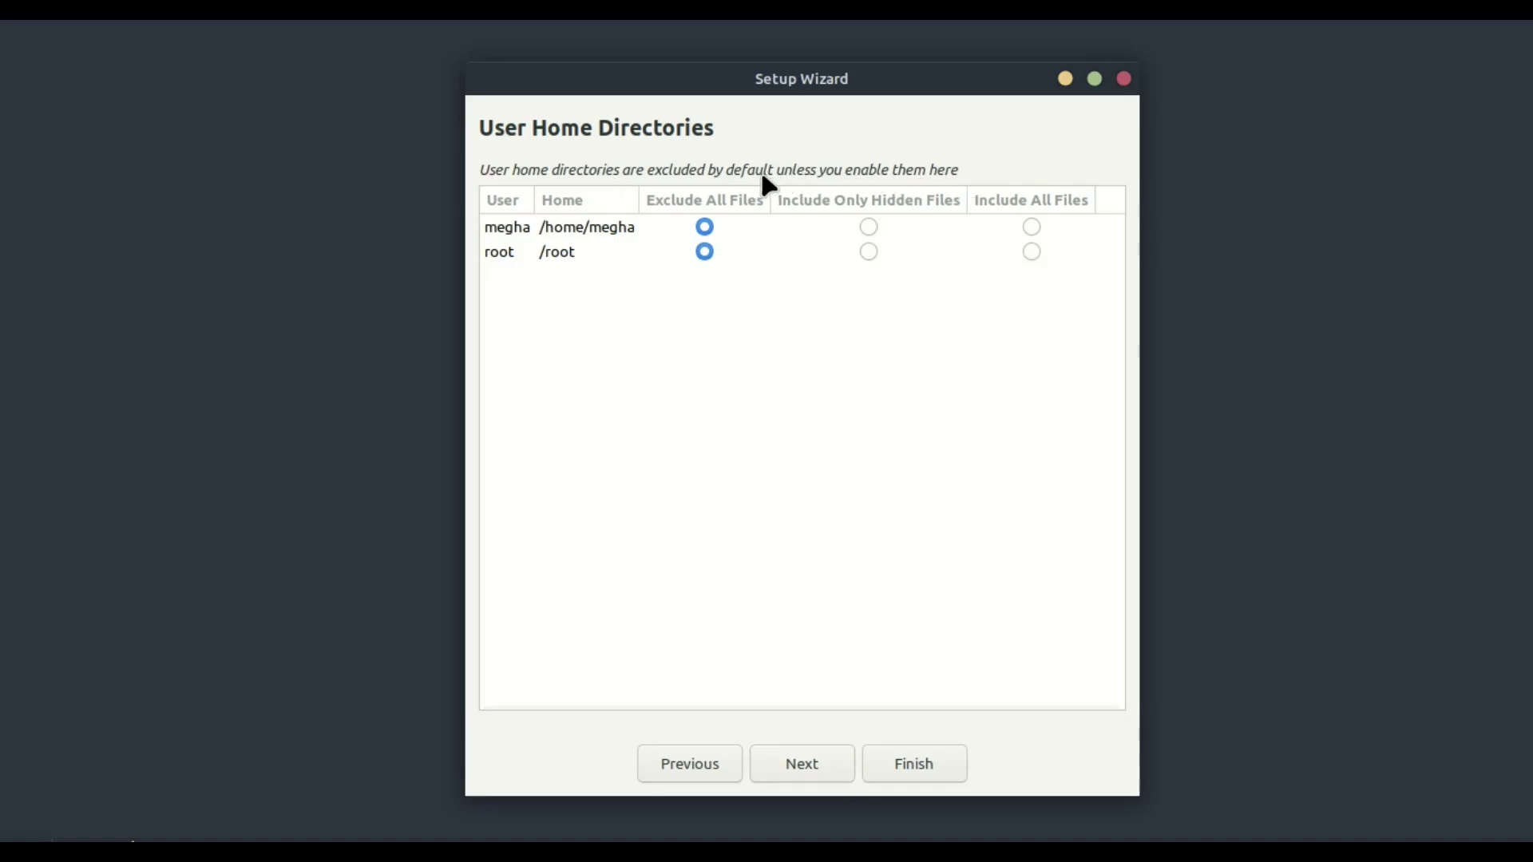
click(1032, 227)
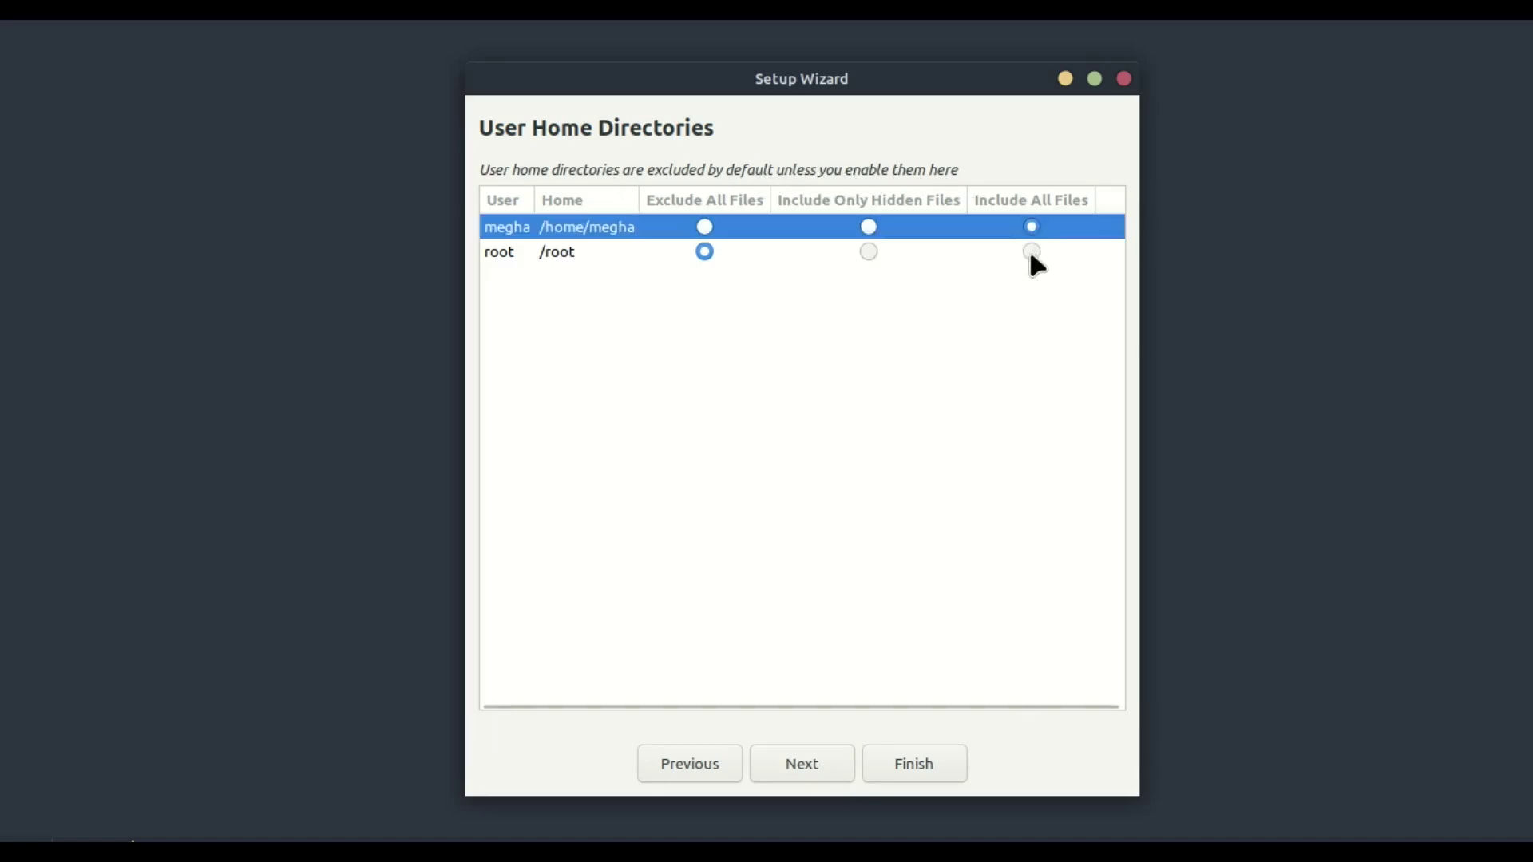
click(1031, 252)
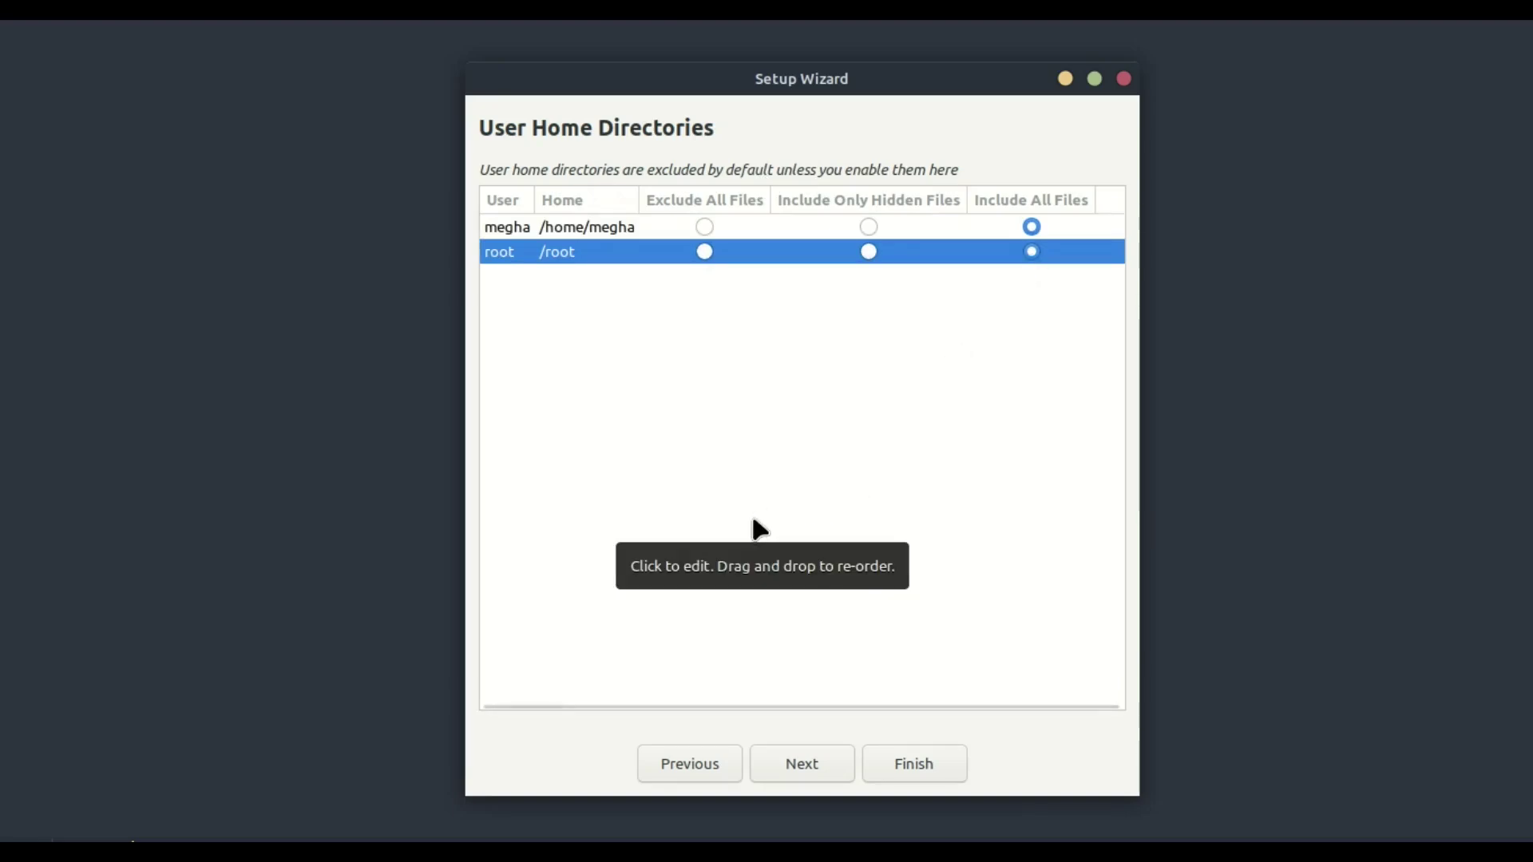
click(784, 757)
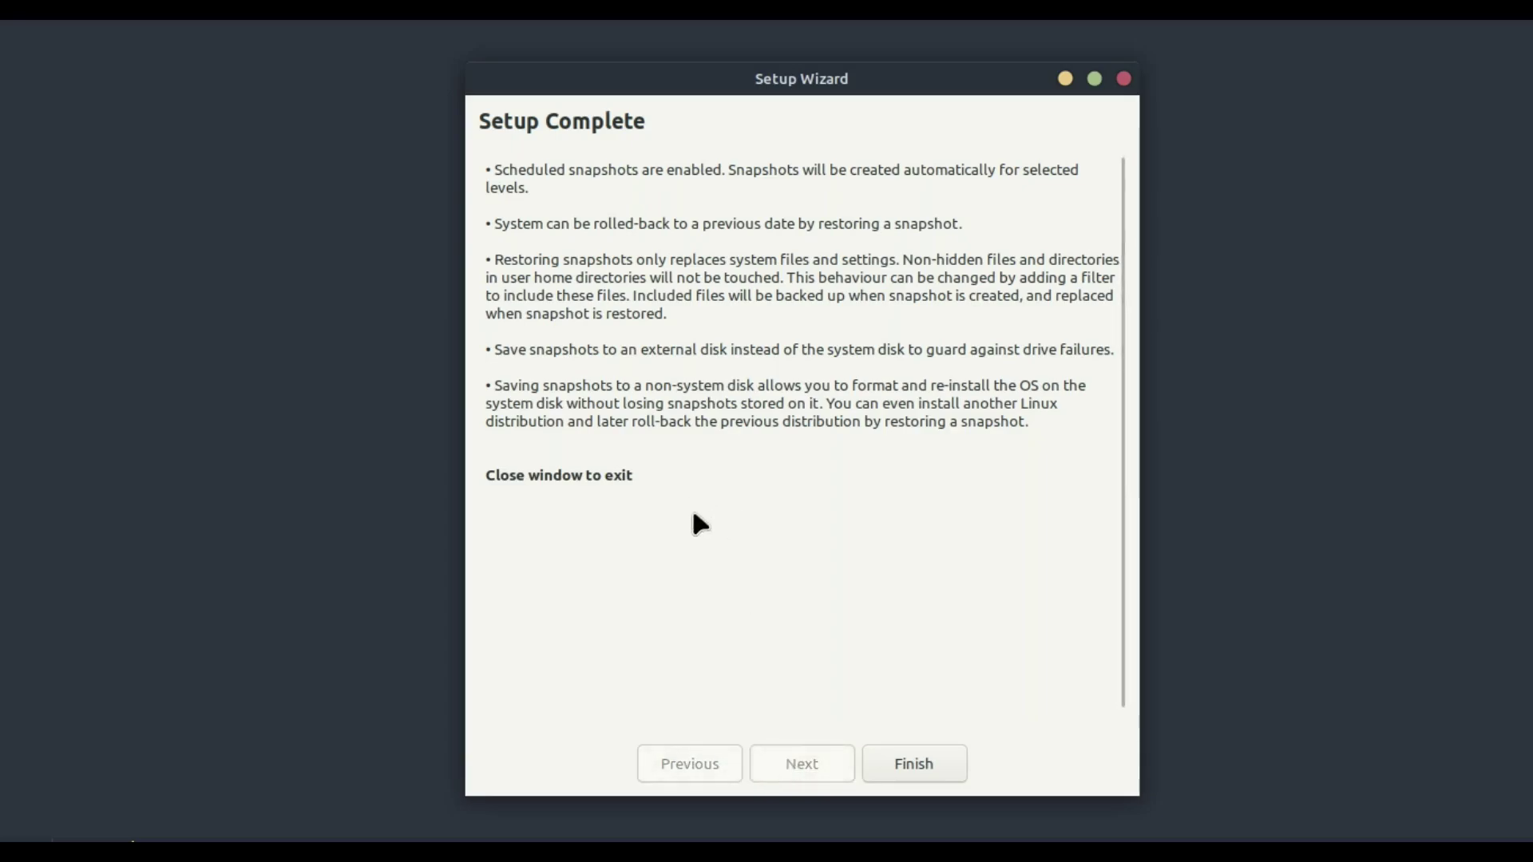
click(911, 766)
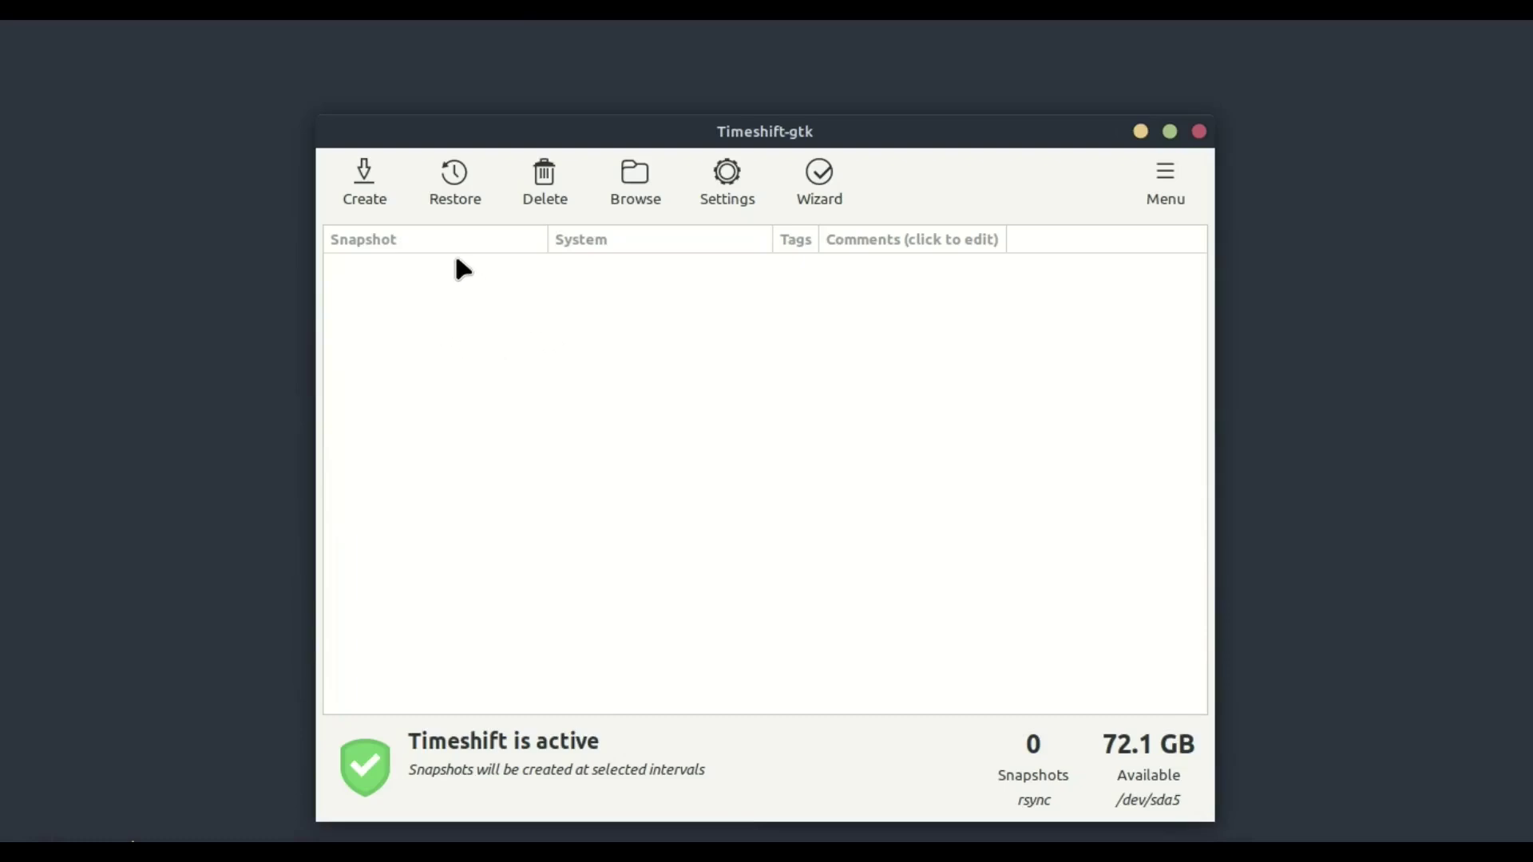
click(363, 192)
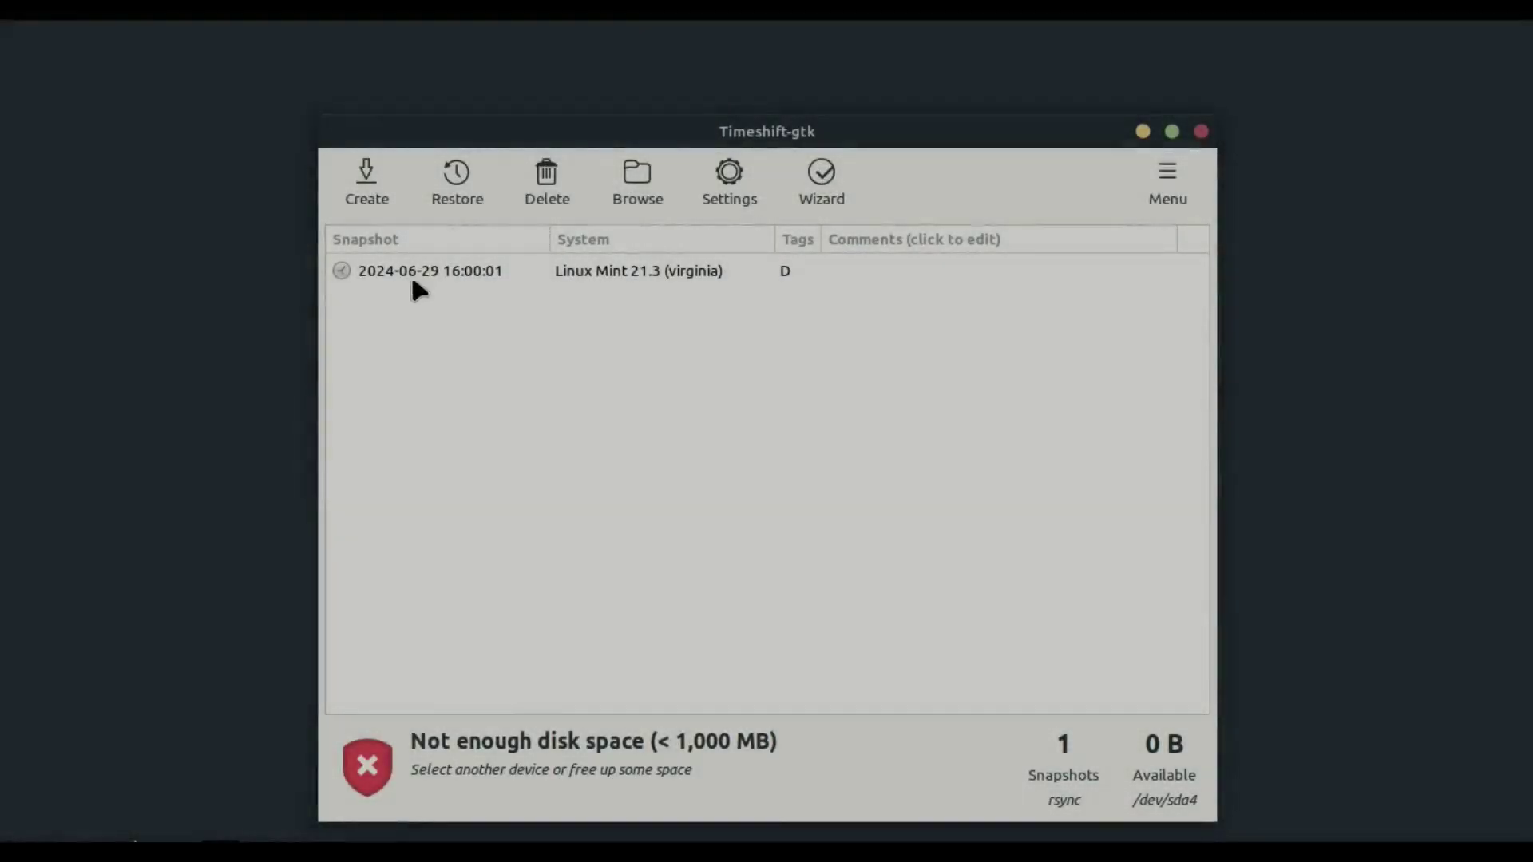
click(413, 276)
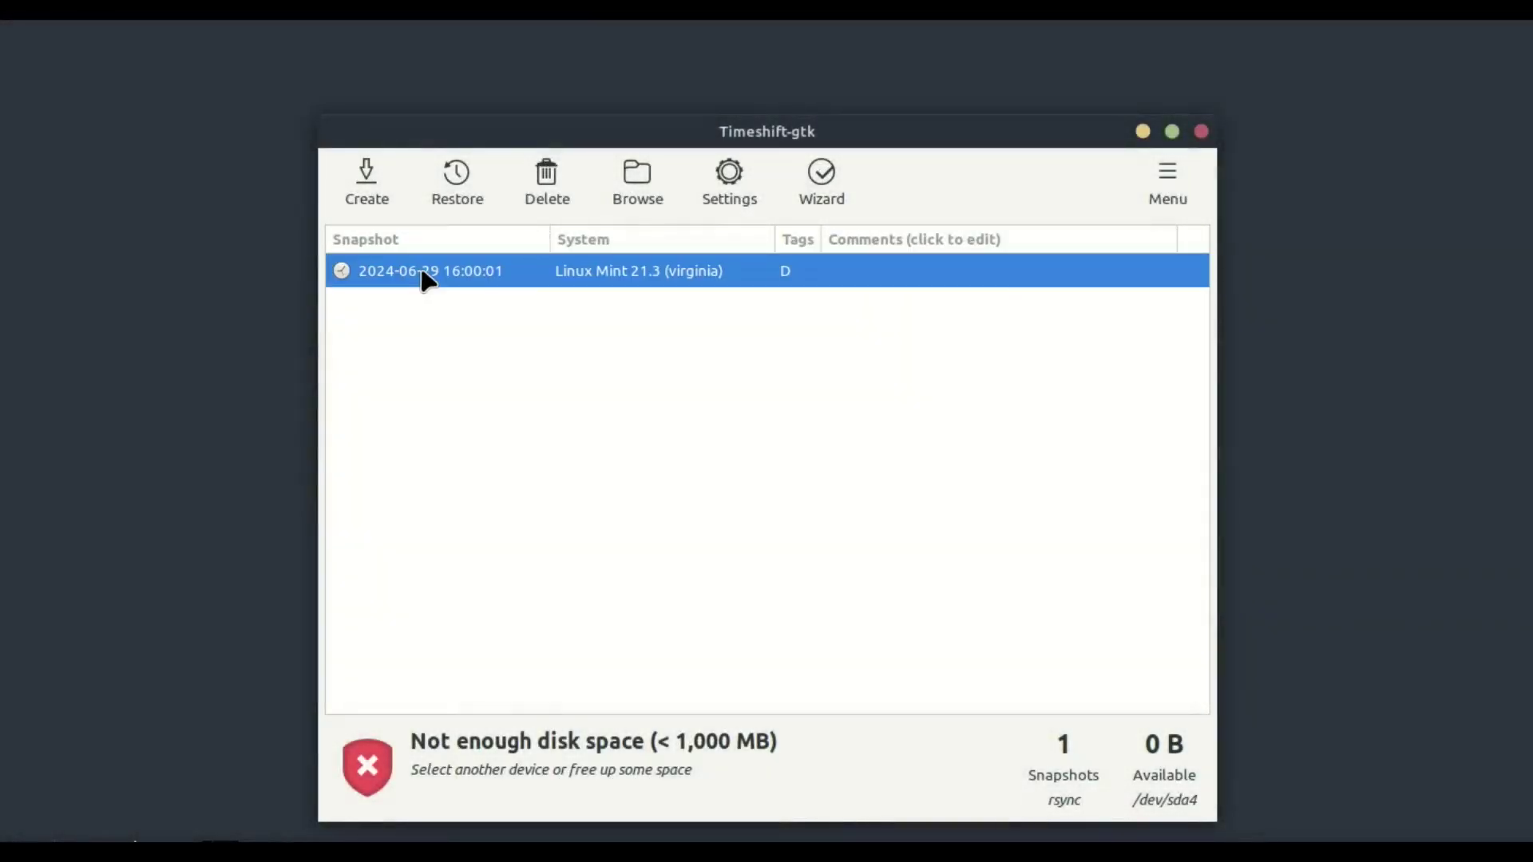
click(456, 175)
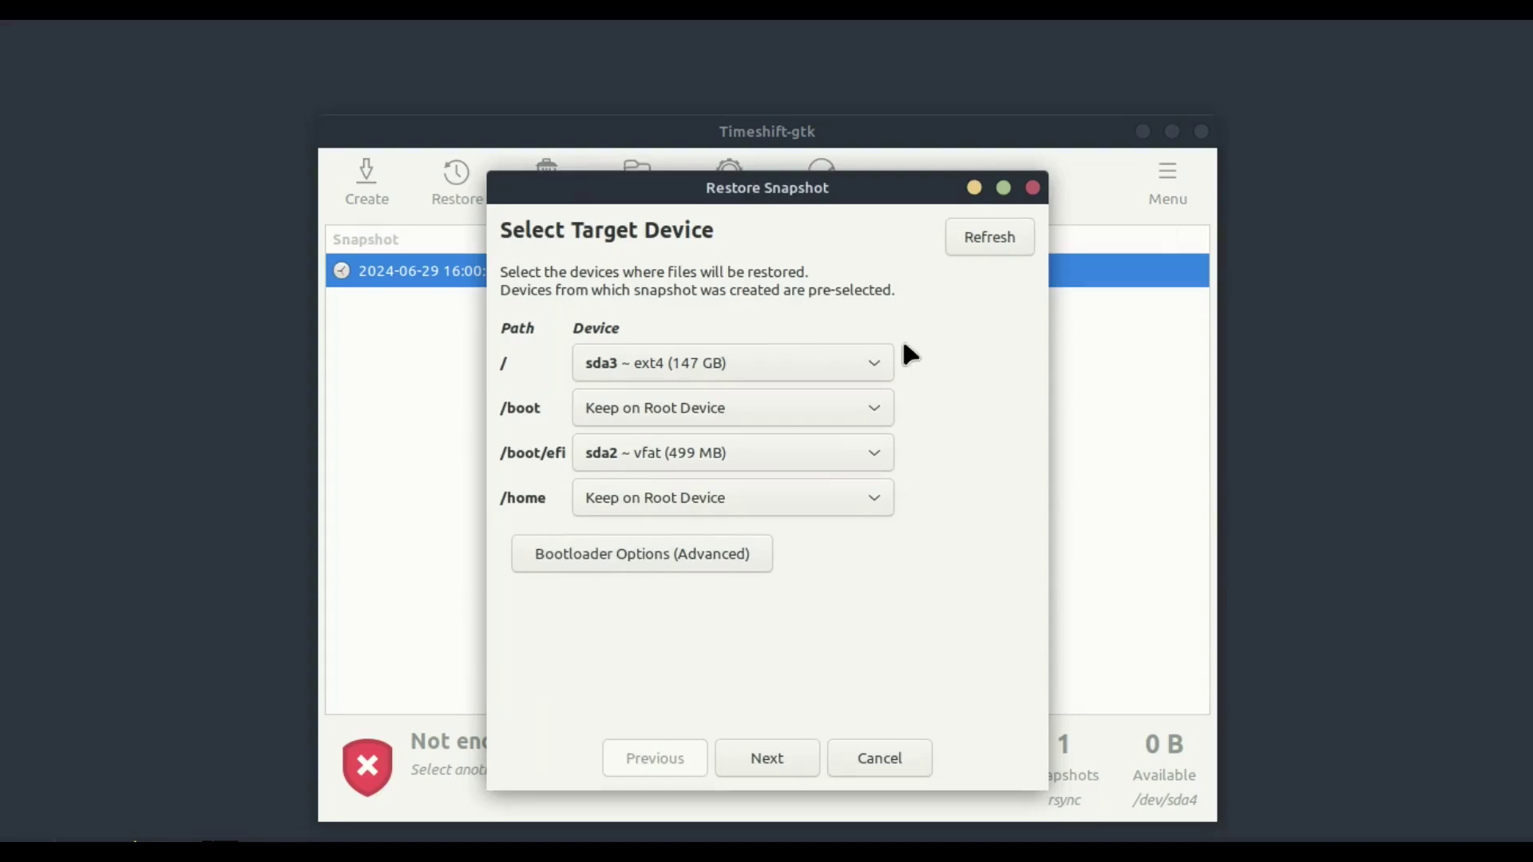
click(872, 363)
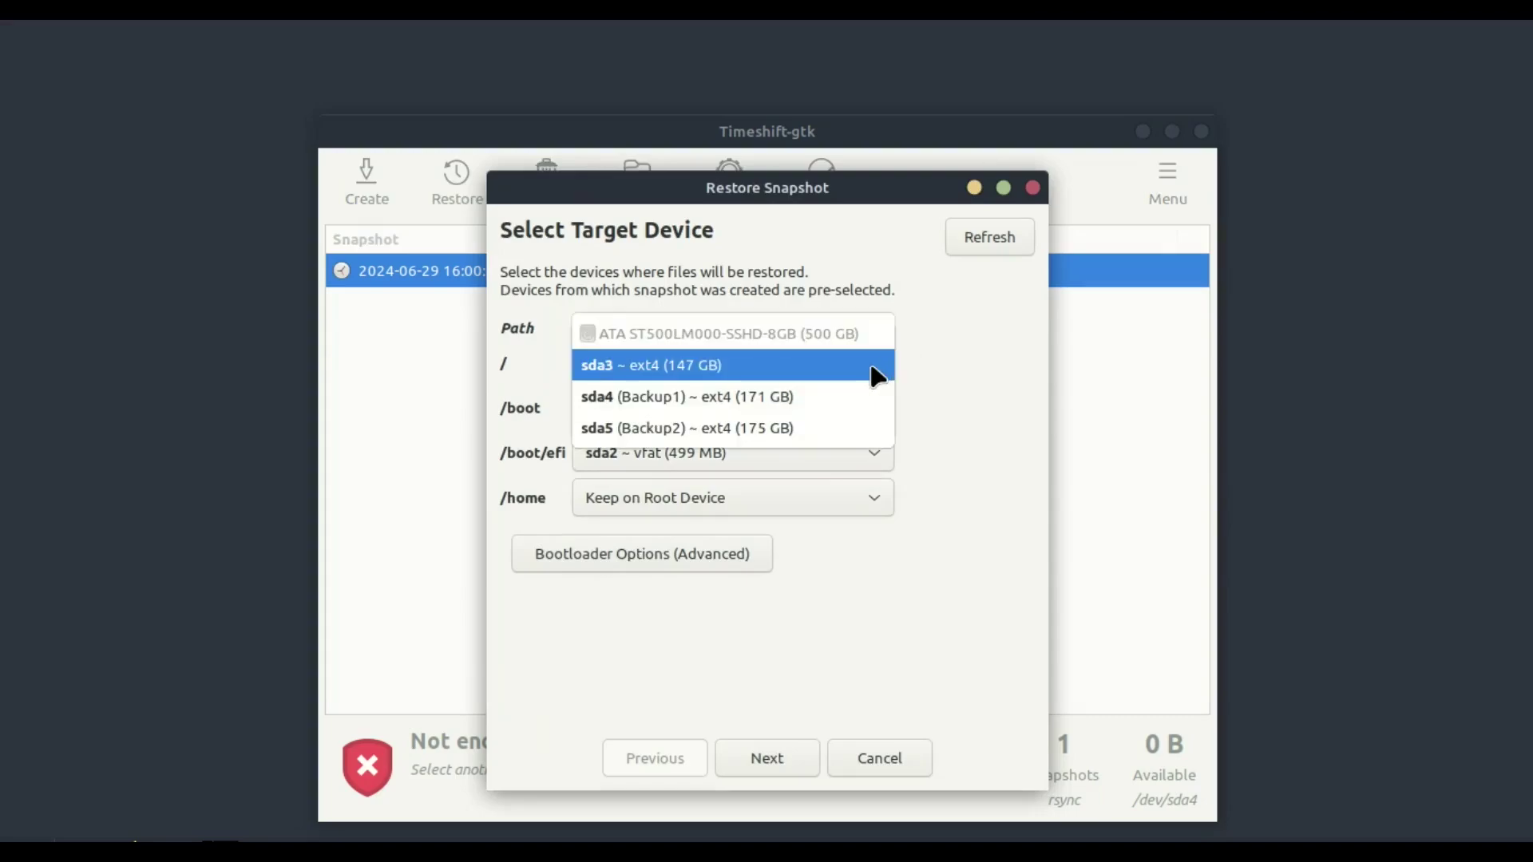
click(872, 367)
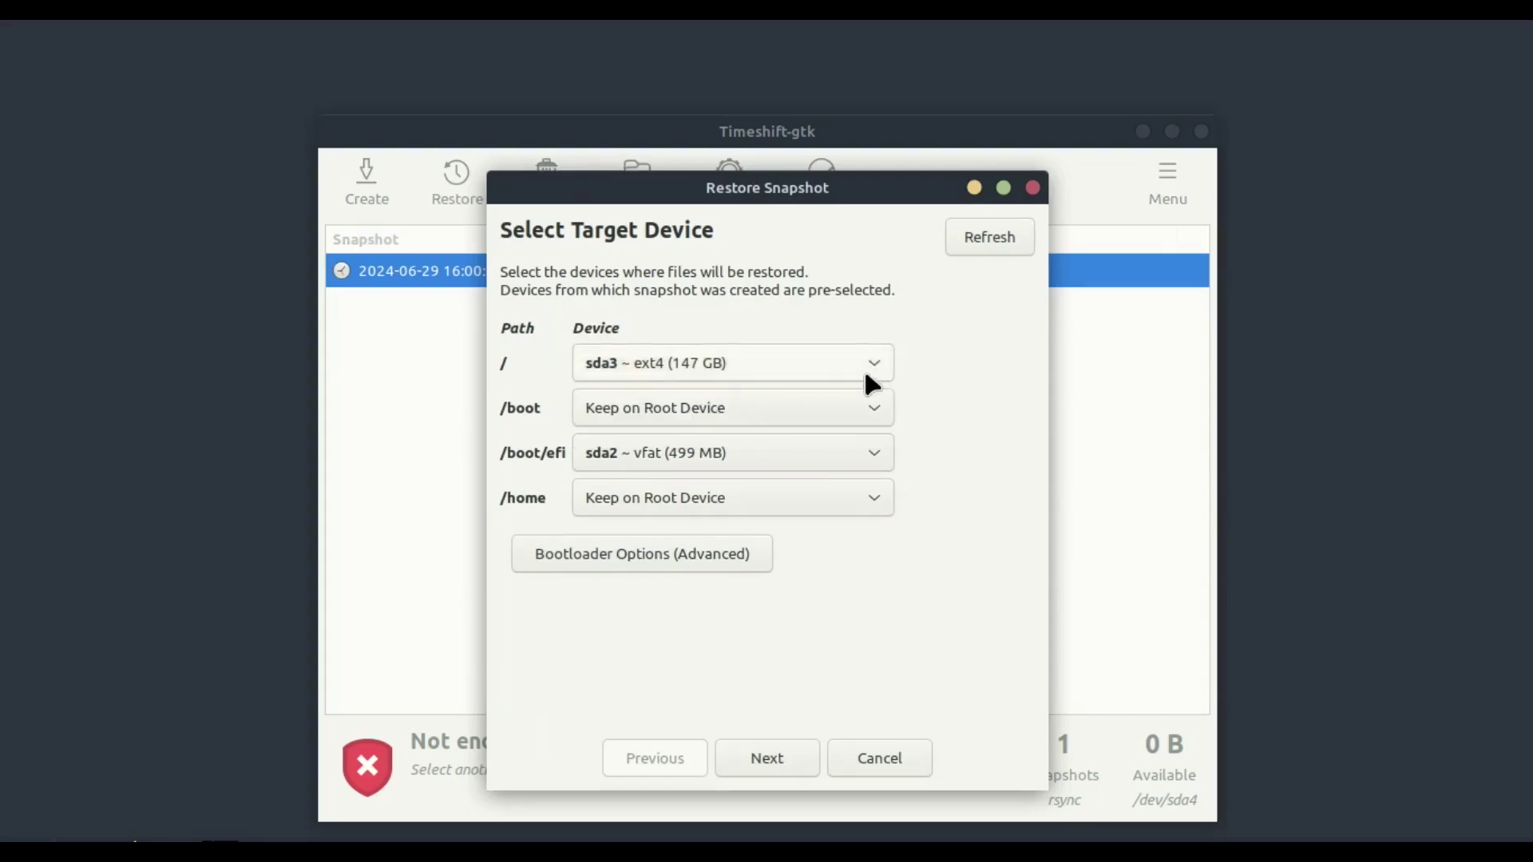
click(875, 402)
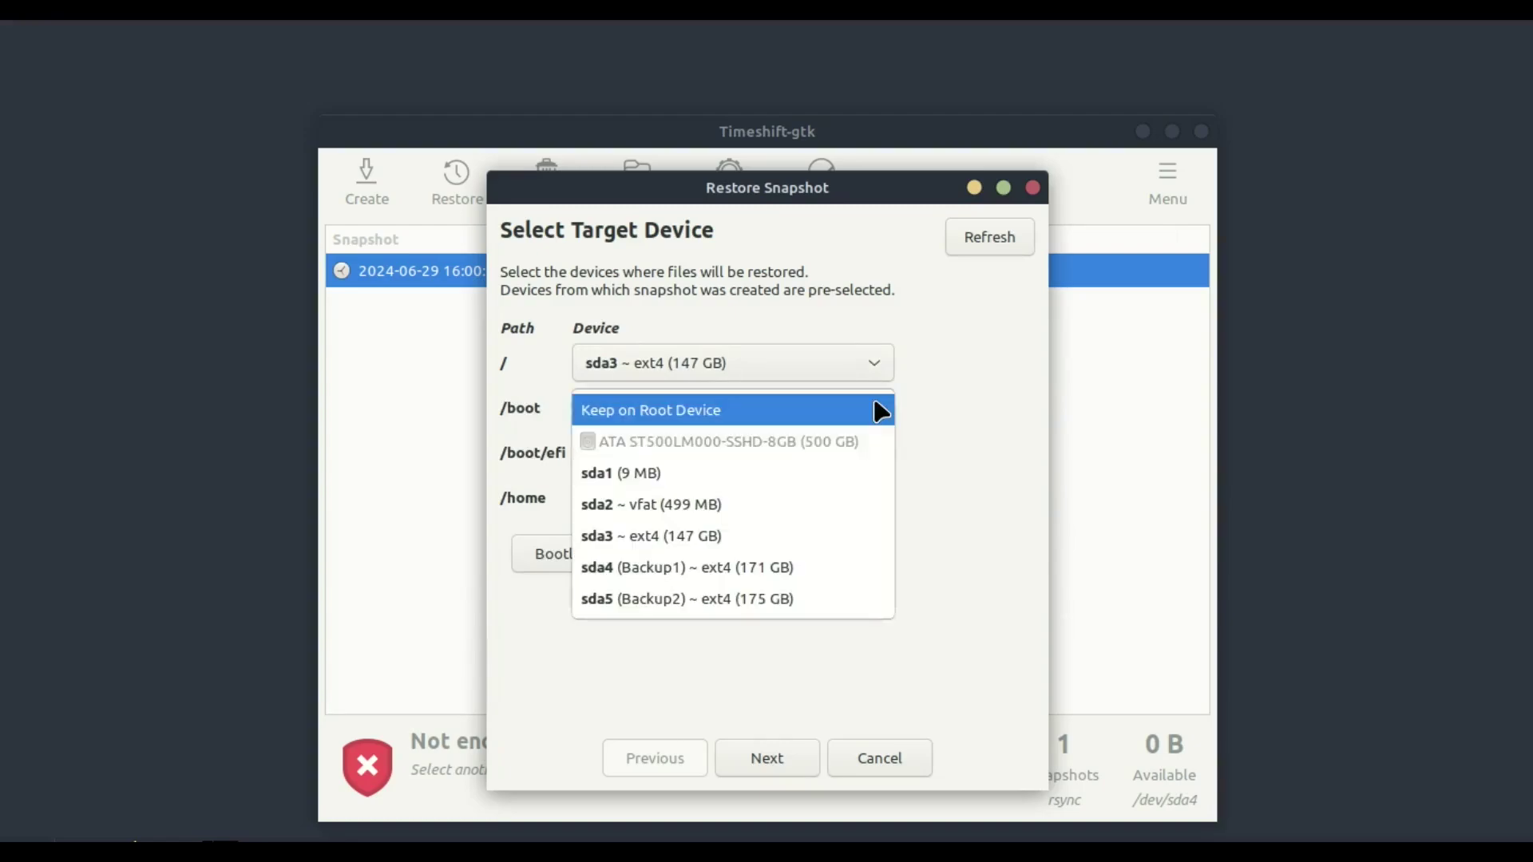
click(875, 402)
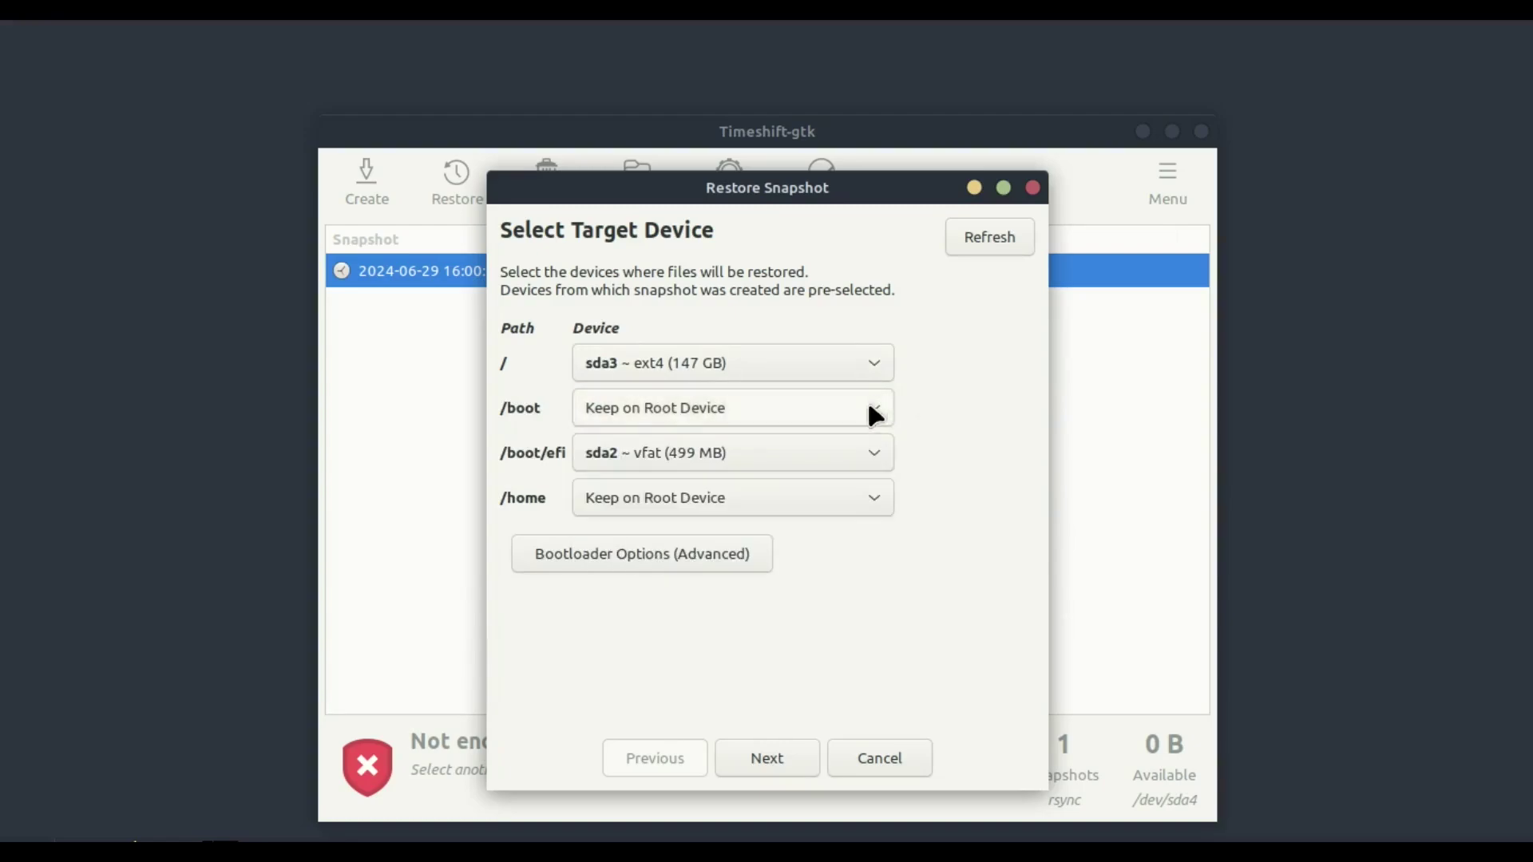
click(871, 453)
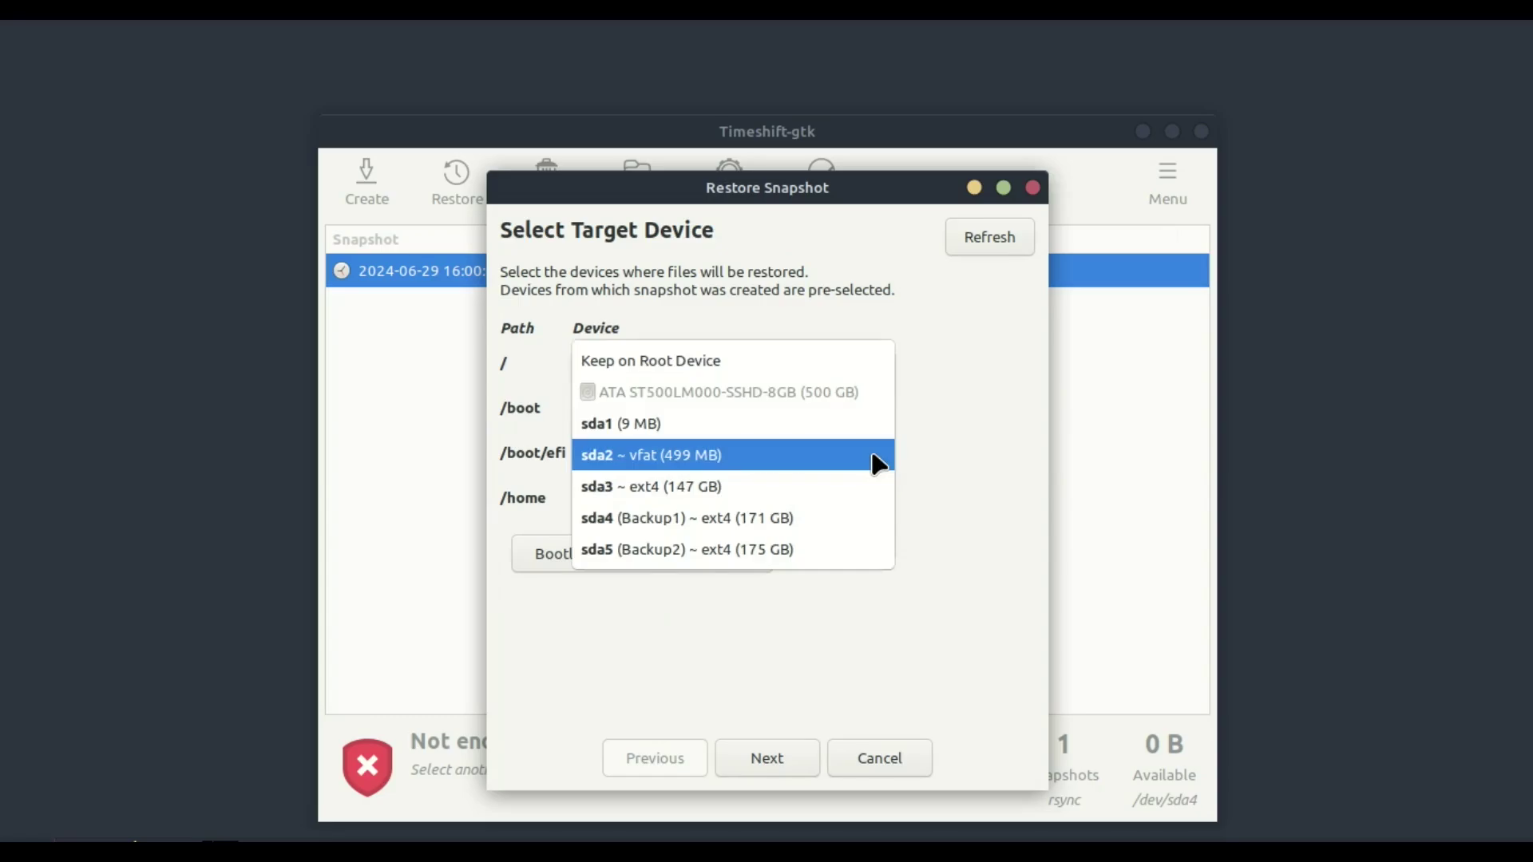
click(873, 455)
click(870, 501)
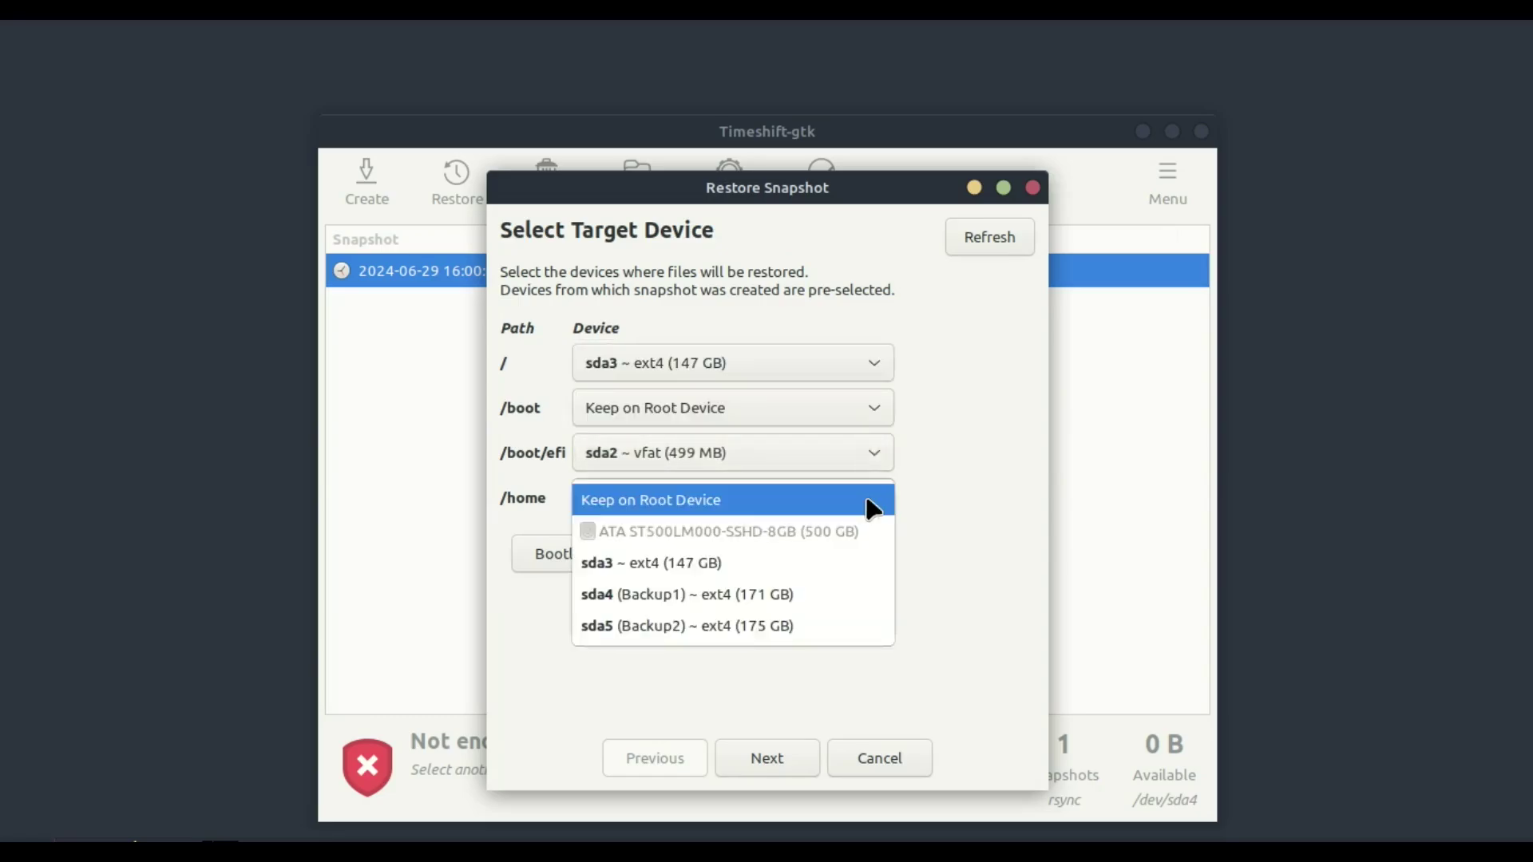
click(872, 504)
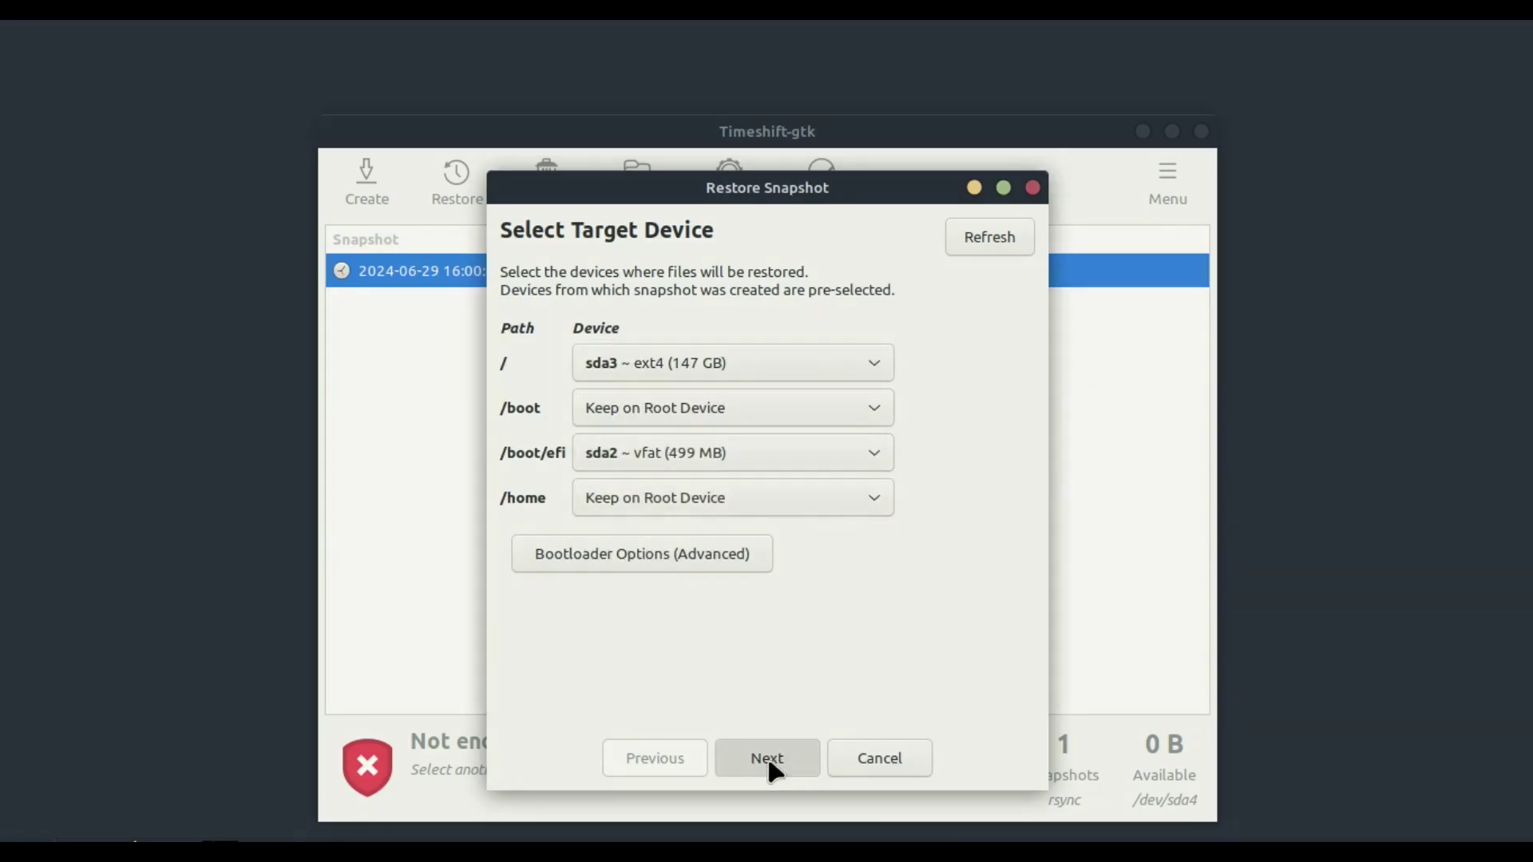